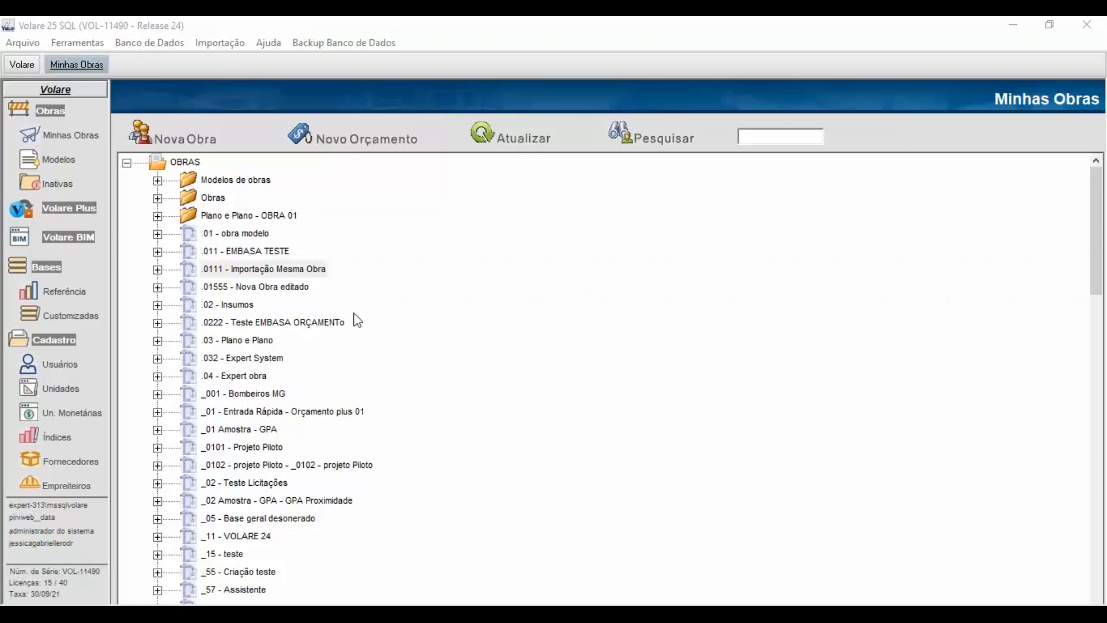
Expand the work .0111 - Importação Mesma Obra and open the customized-model spreadsheet import.
{"action": "left_click", "coordinate": [273, 271]}
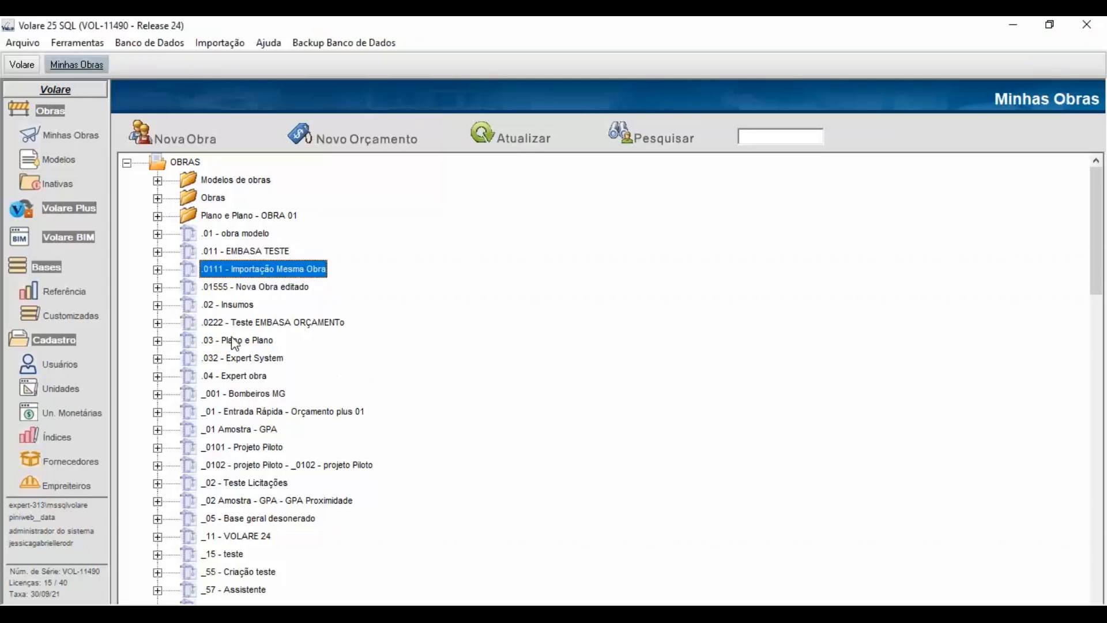
{"action": "left_click", "coordinate": [157, 269]}
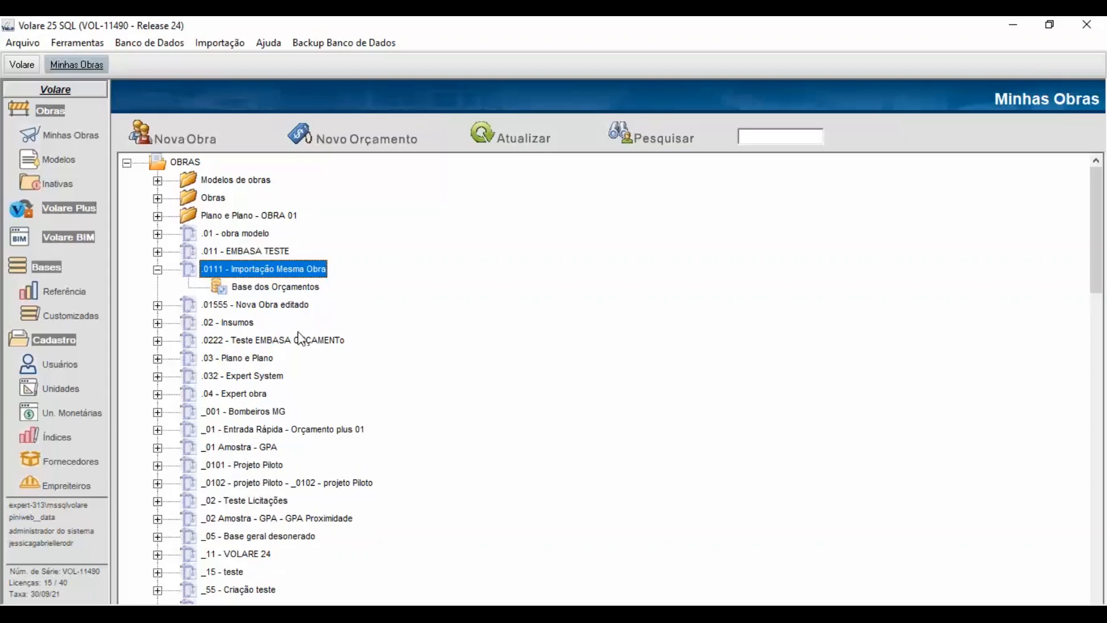
{"action": "left_click", "coordinate": [216, 43]}
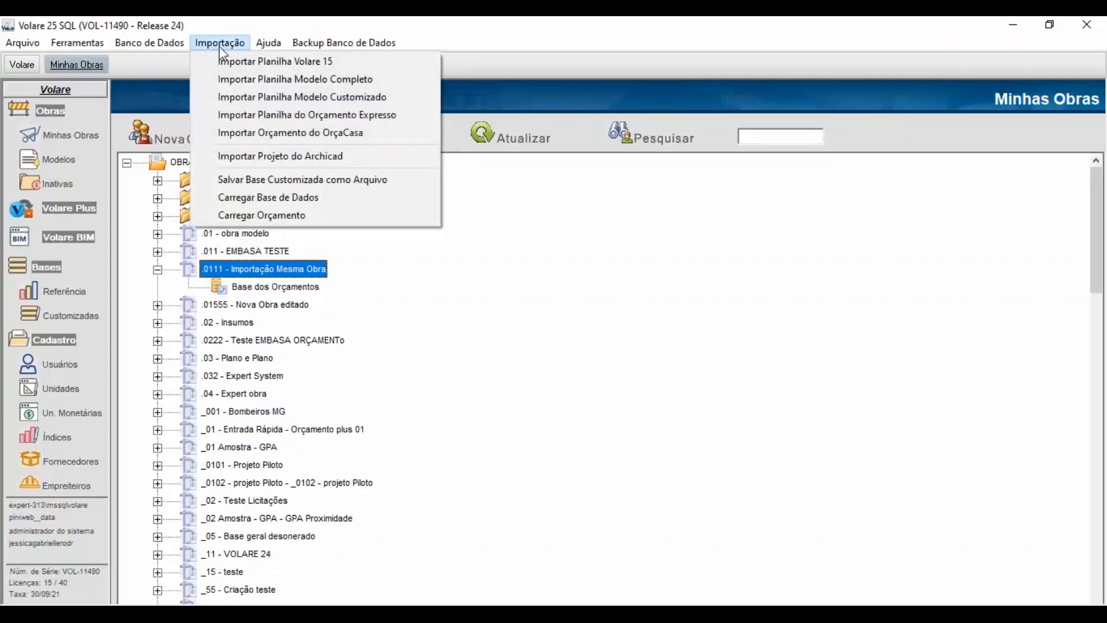
{"action": "left_click", "coordinate": [344, 97]}
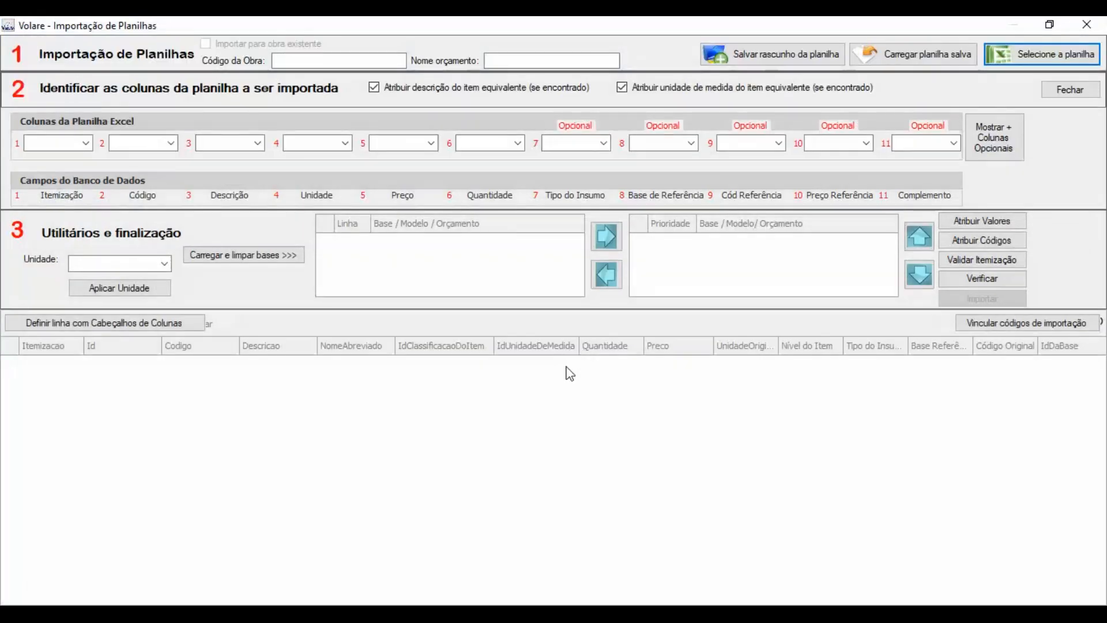
Load the available bases and add EMBASA-Mai-2024 [Customizada] to the priority list.
{"action": "left_click", "coordinate": [269, 261]}
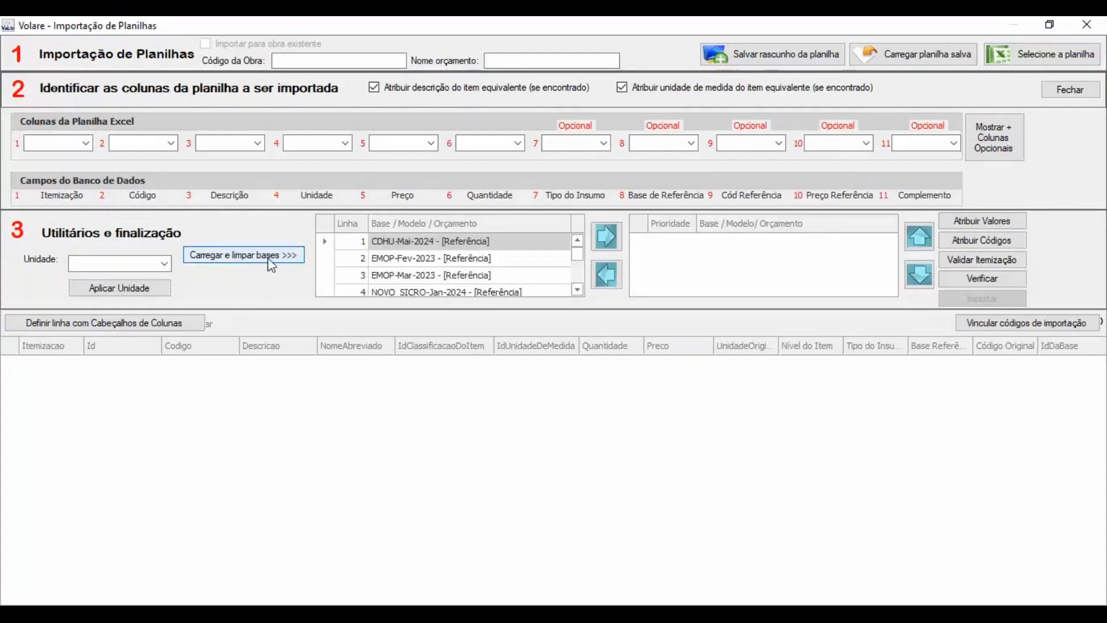
{"action": "scroll", "coordinate": [425, 259], "scroll_direction": "down", "scroll_amount": 4}
{"action": "scroll", "coordinate": [425, 263], "scroll_direction": "down", "scroll_amount": 3}
{"action": "scroll", "coordinate": [425, 266], "scroll_direction": "down", "scroll_amount": 1}
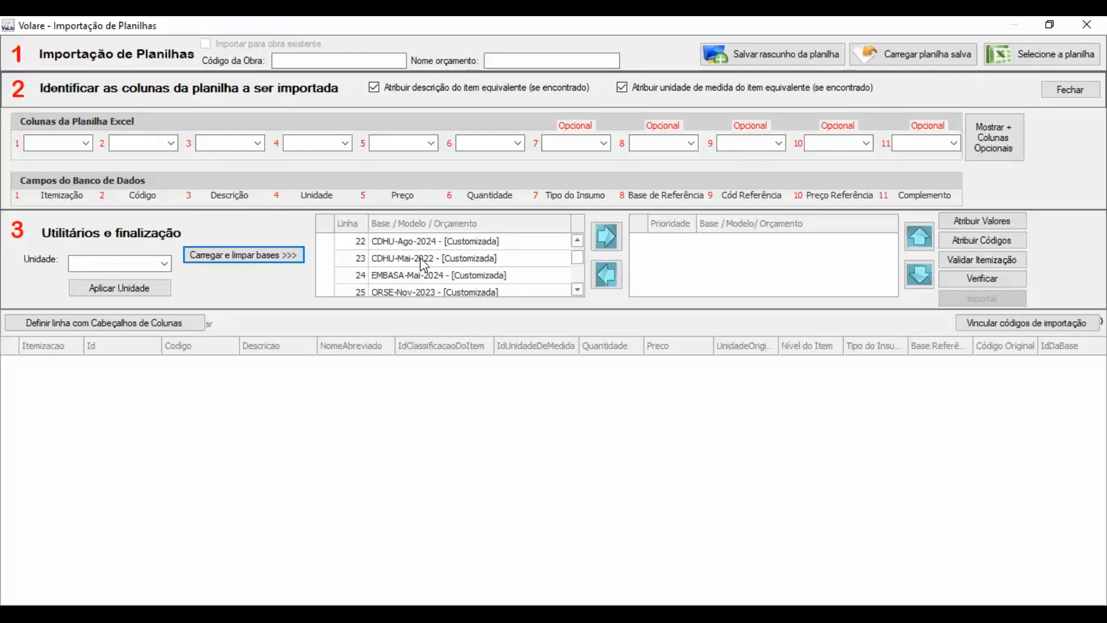
{"action": "left_click", "coordinate": [428, 275]}
{"action": "left_click", "coordinate": [606, 236]}
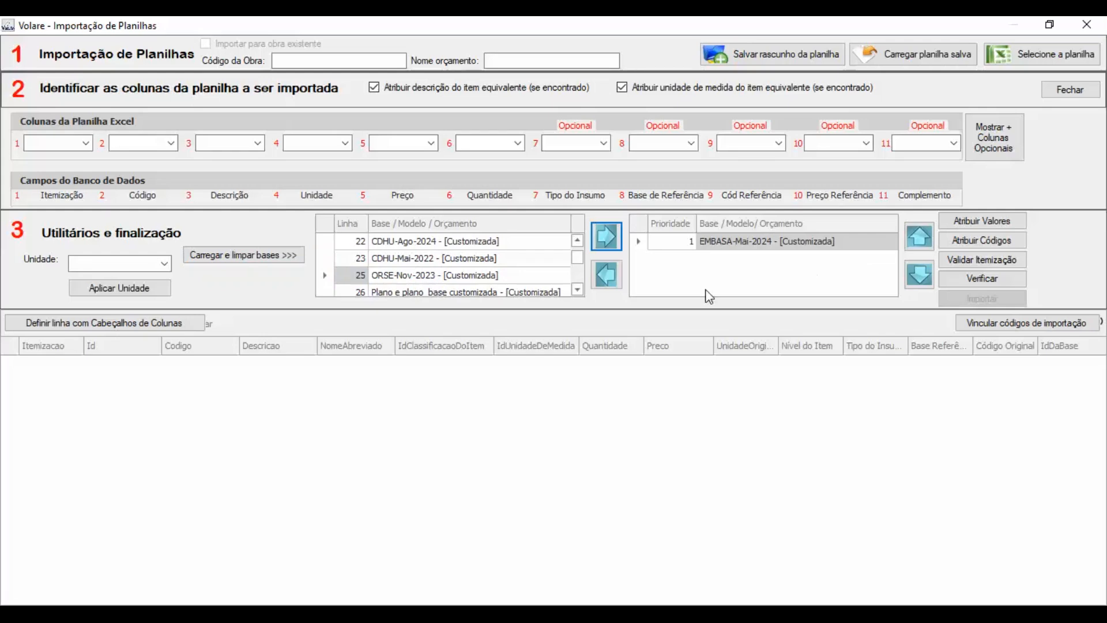
Load the spreadsheet Importação_Serviços.xlsx from the Entrega 03 folder and widen its Descrição column.
{"action": "left_click", "coordinate": [1059, 52]}
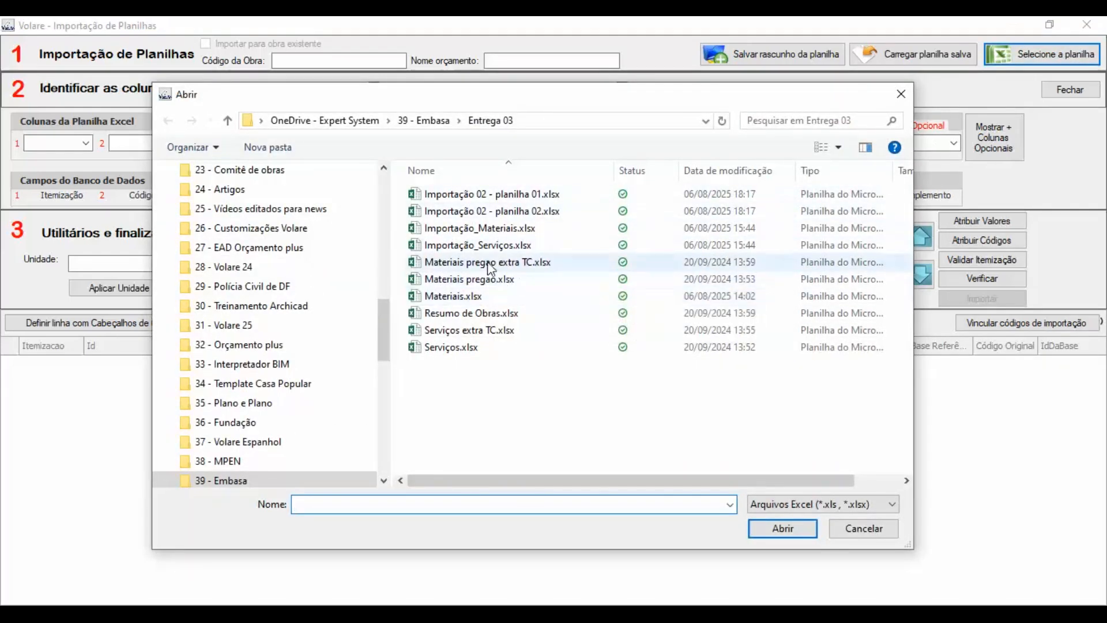
{"action": "left_click", "coordinate": [472, 245]}
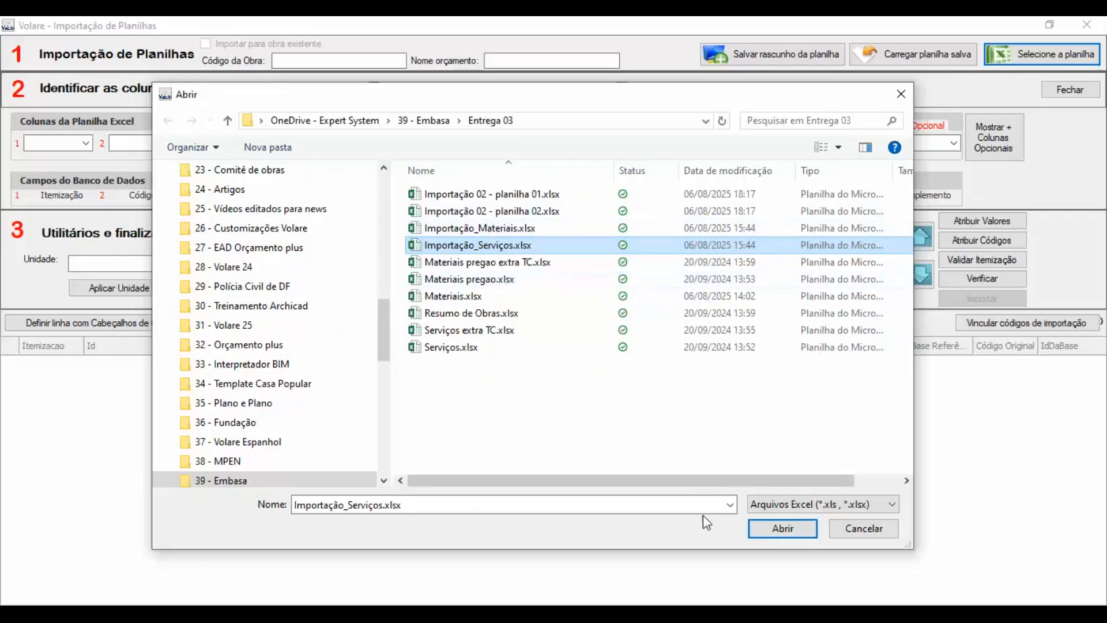
{"action": "left_click", "coordinate": [795, 534]}
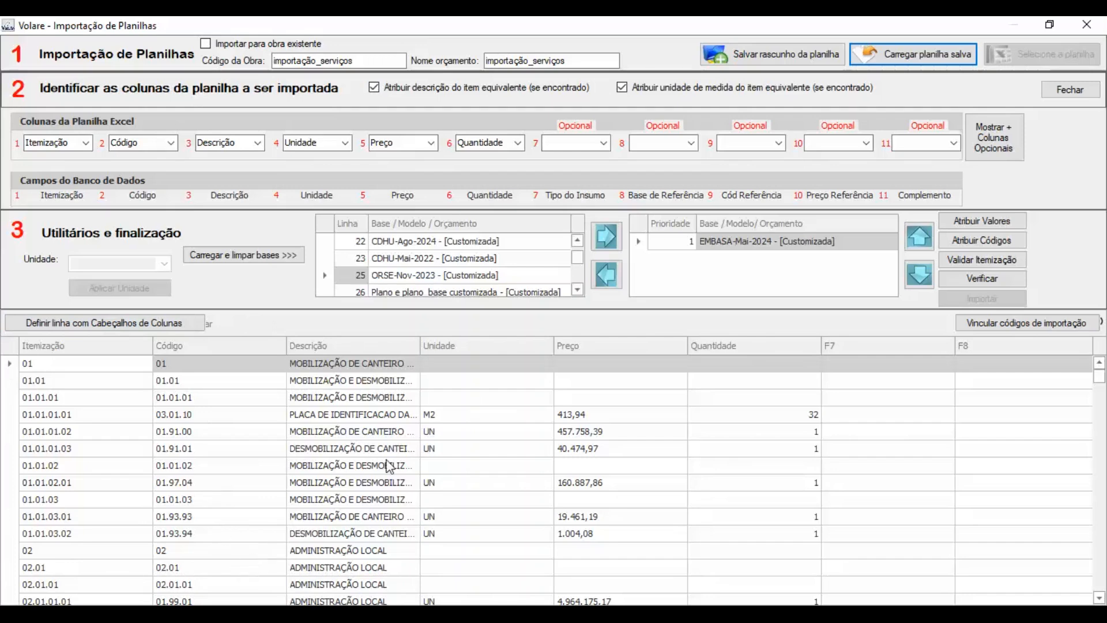
{"action": "left_click_drag", "start_coordinate": [419, 345], "coordinate": [507, 345]}
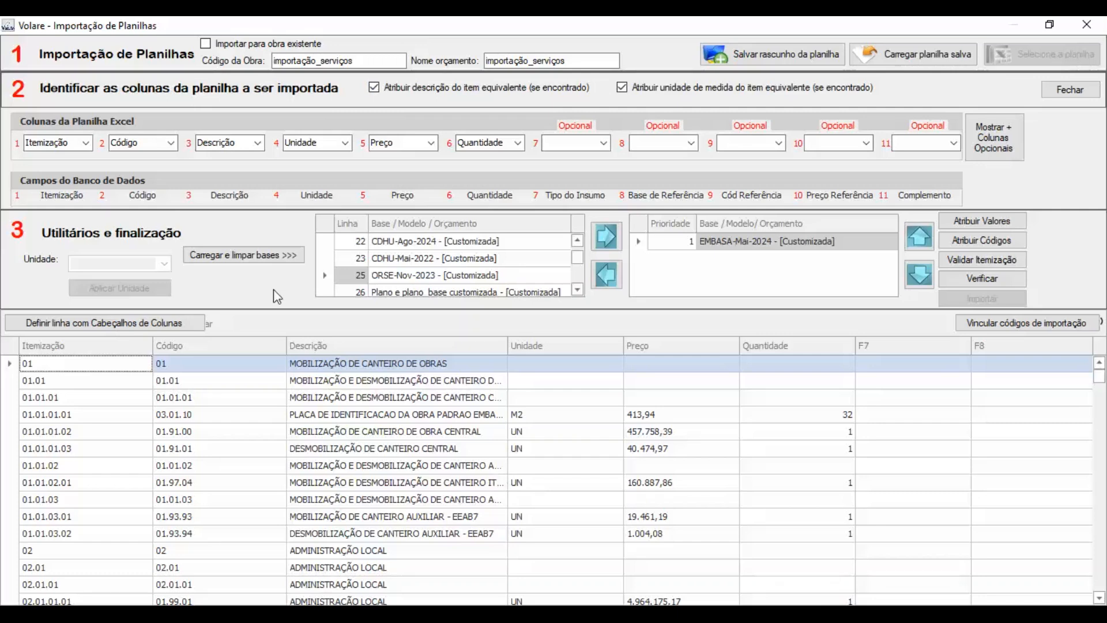
Set the services spreadsheet to import into the existing work .0111 - Importação Mesma Obra.
{"action": "left_click", "coordinate": [206, 45]}
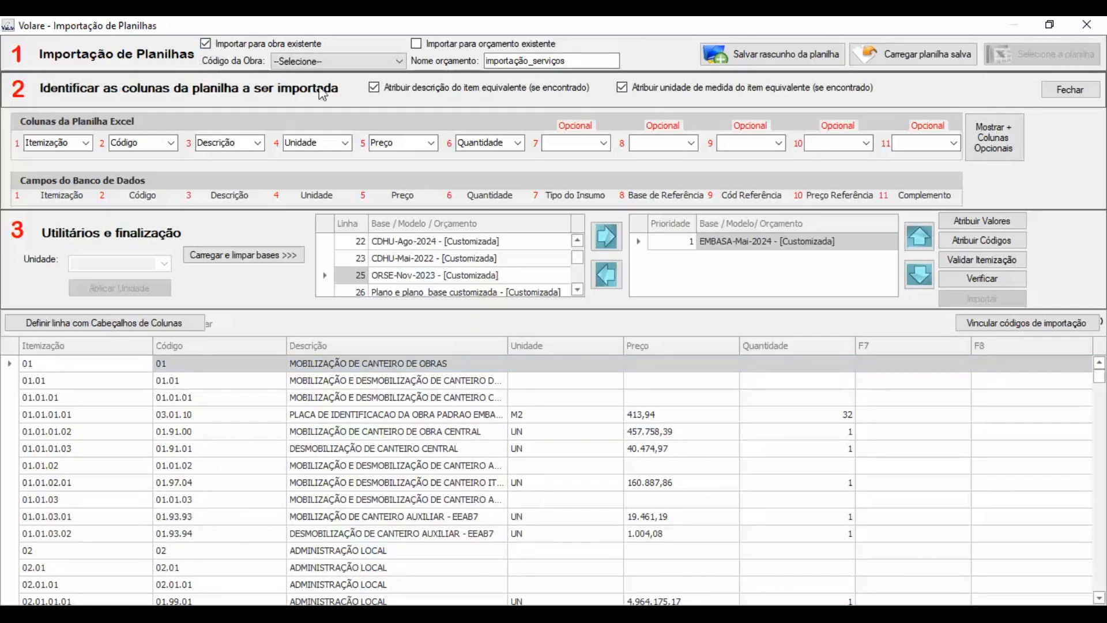
{"action": "left_click", "coordinate": [397, 61]}
{"action": "scroll", "coordinate": [367, 319], "scroll_direction": "up", "scroll_amount": 10}
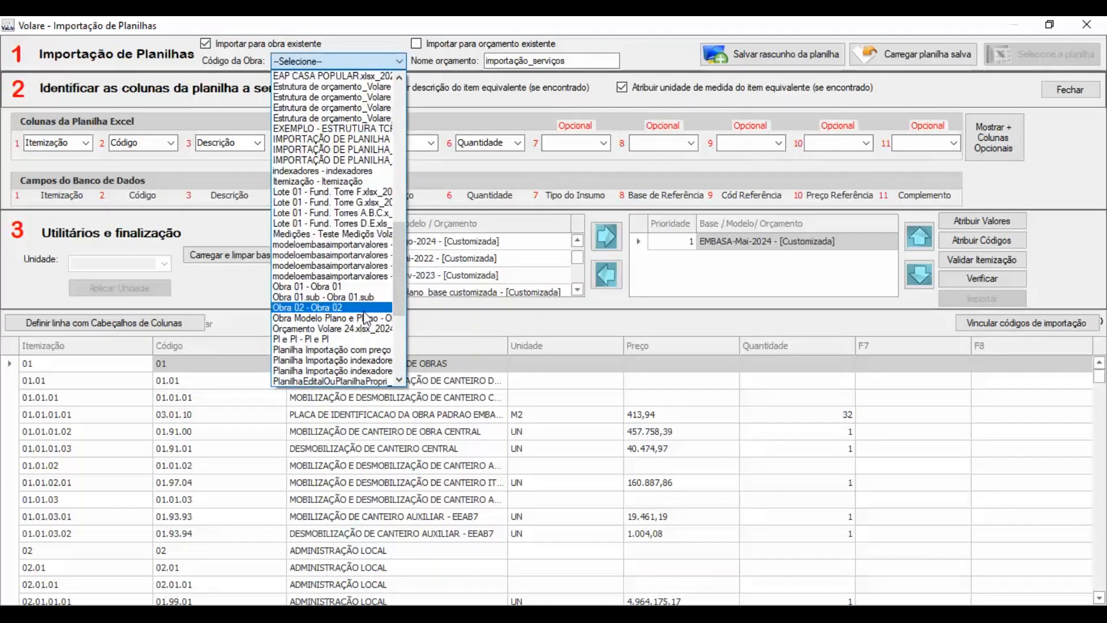
{"action": "scroll", "coordinate": [370, 321], "scroll_direction": "up", "scroll_amount": 9}
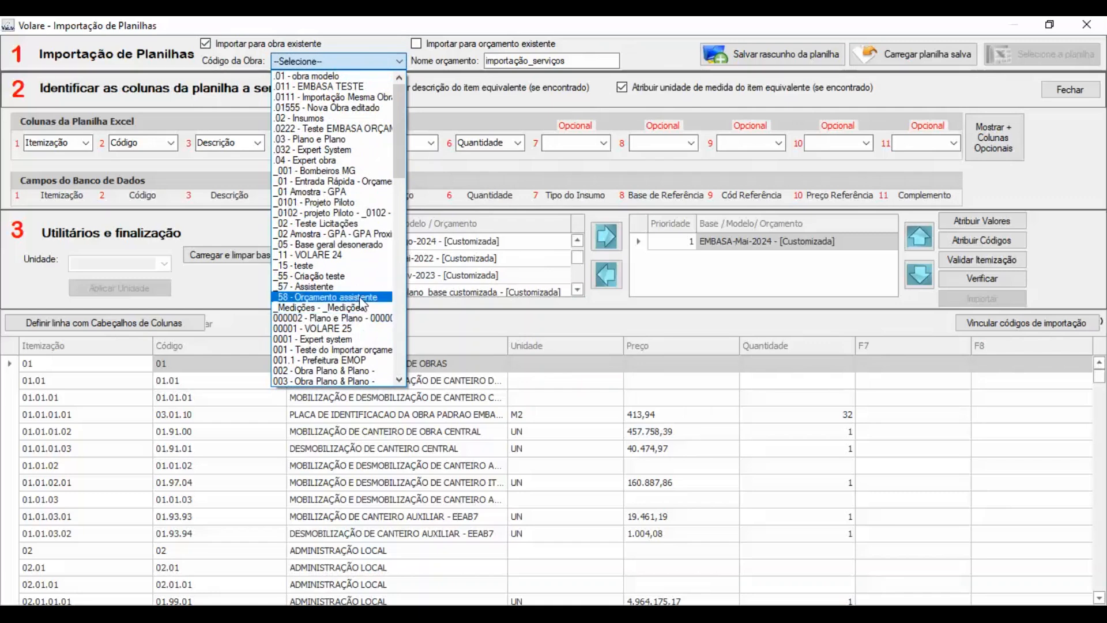
{"action": "left_click", "coordinate": [333, 99]}
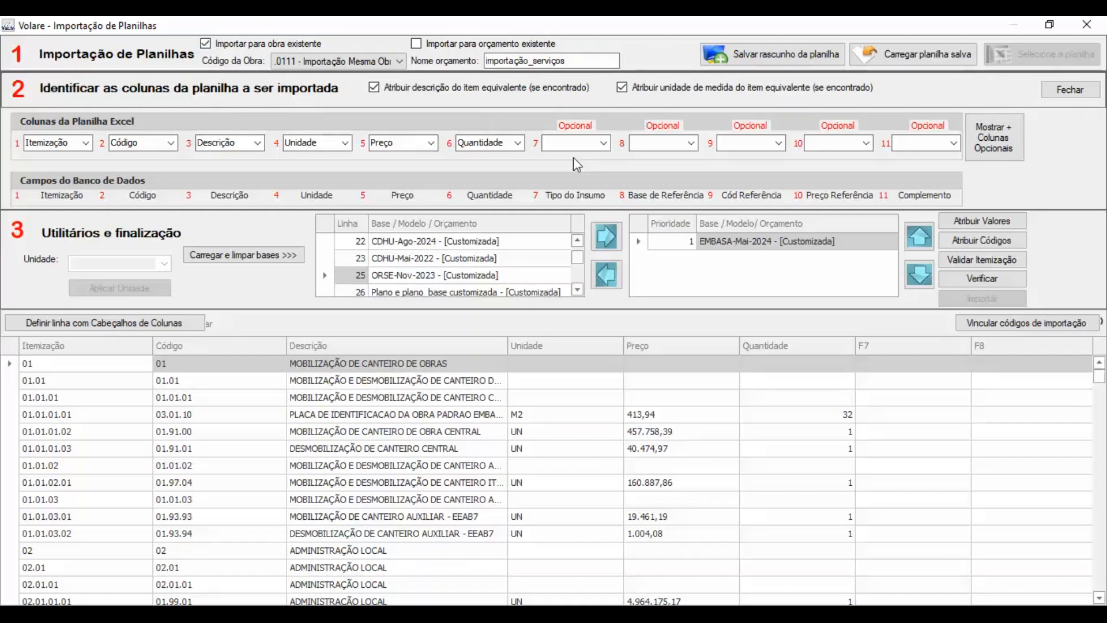
Verify the services spreadsheet for pending issues and import it as the budget importação_serviços.
{"action": "left_click", "coordinate": [960, 279]}
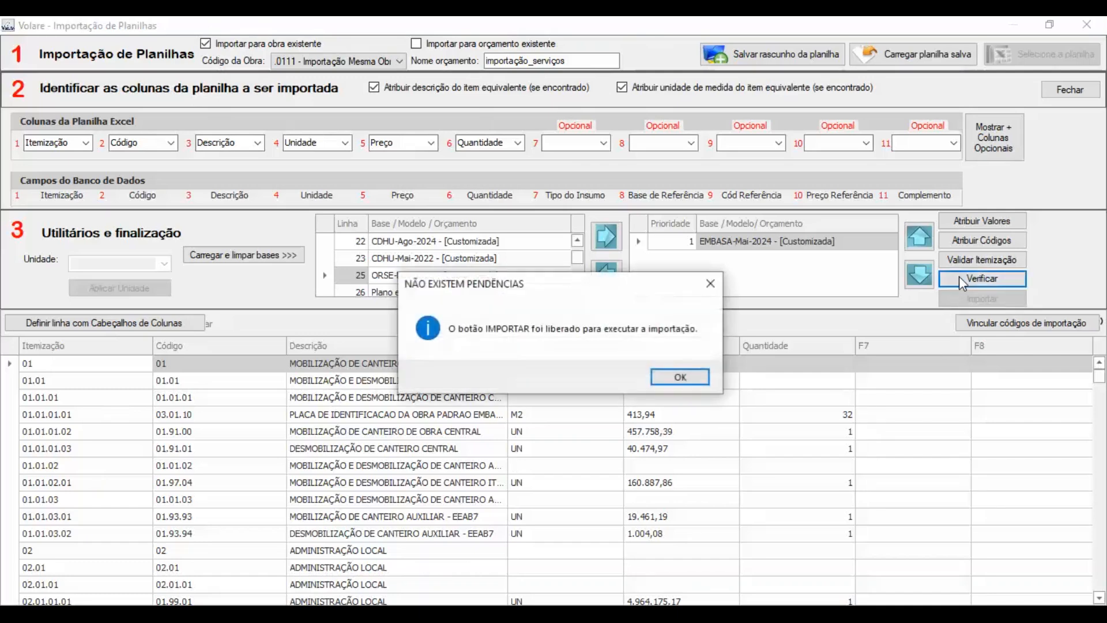
{"action": "left_click", "coordinate": [689, 380]}
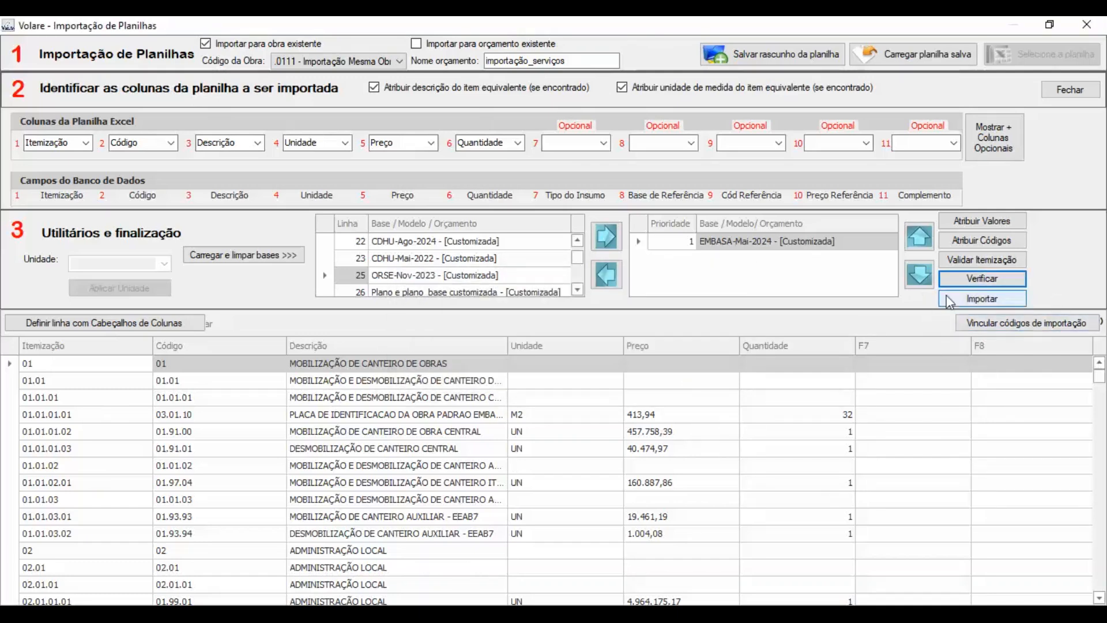
{"action": "left_click", "coordinate": [976, 299]}
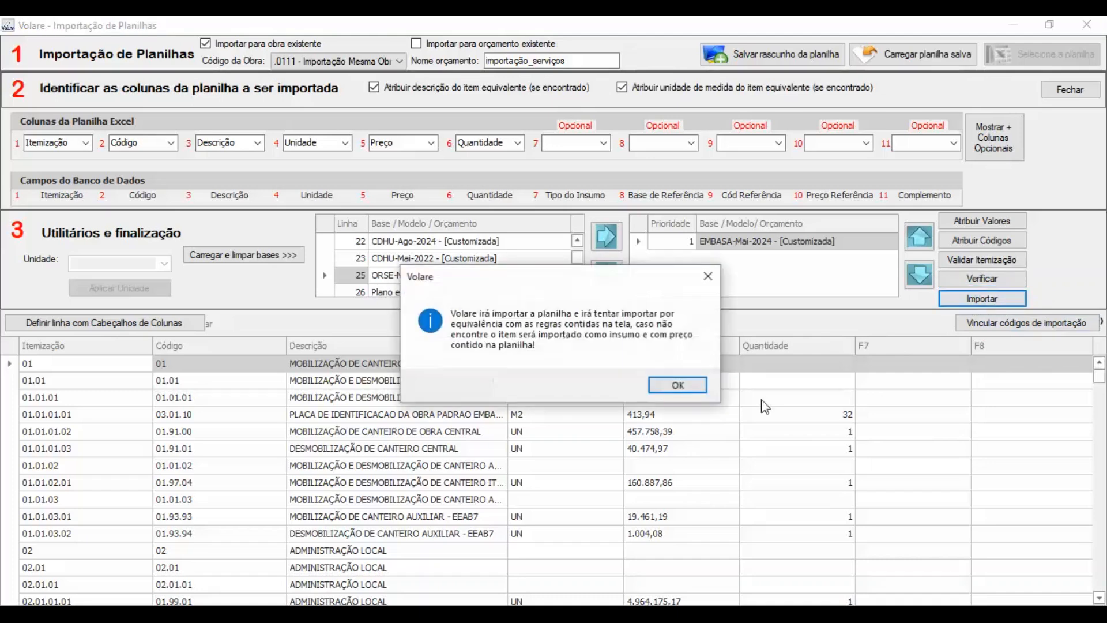
{"action": "left_click", "coordinate": [669, 384]}
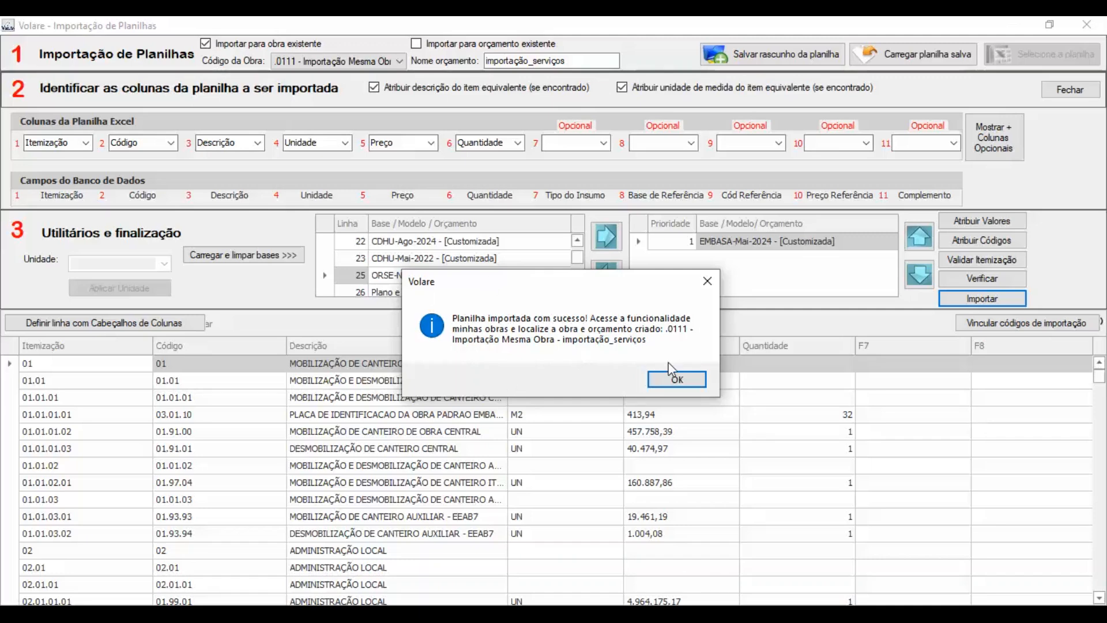
{"action": "left_click", "coordinate": [685, 391]}
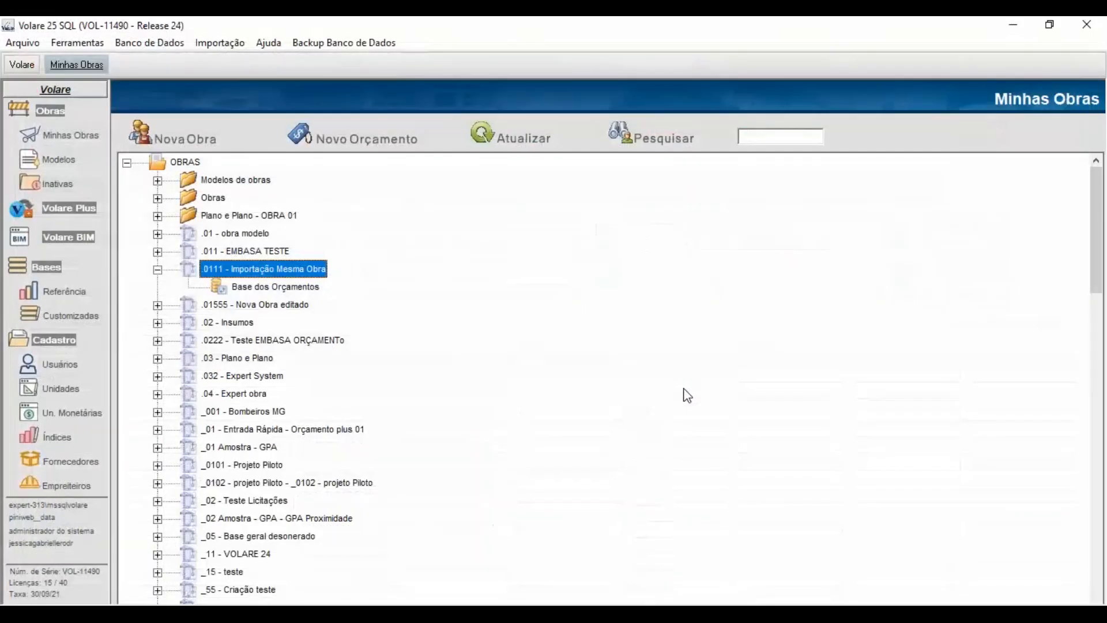
Refresh the works list to check the budgets under .0111 - Importação Mesma Obra, and collapse that work.
{"action": "left_click", "coordinate": [527, 149]}
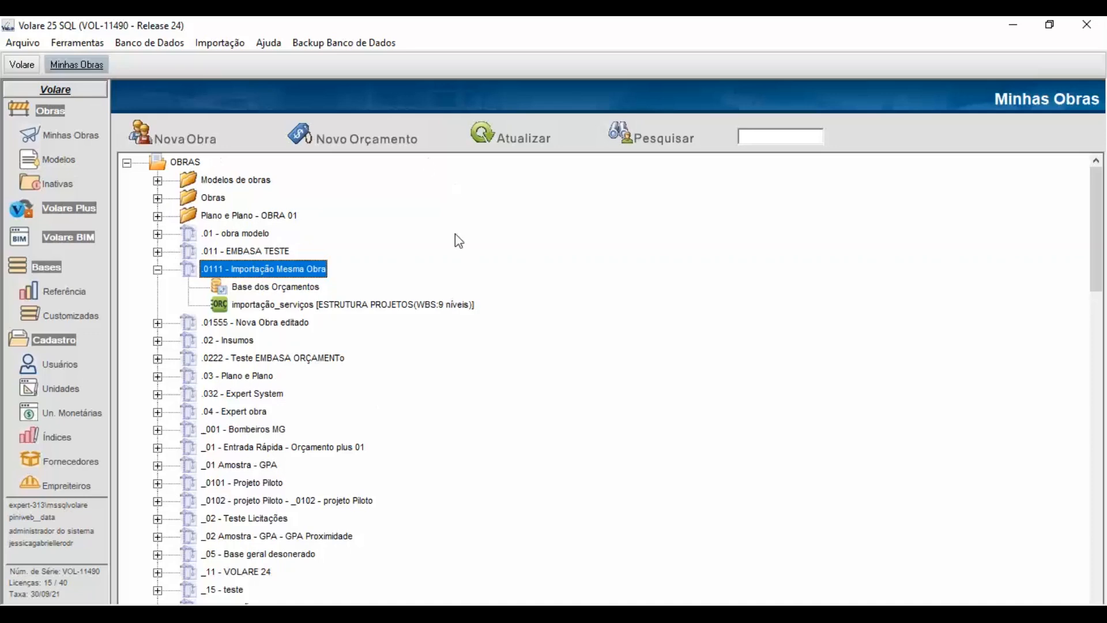
{"action": "left_click", "coordinate": [157, 269]}
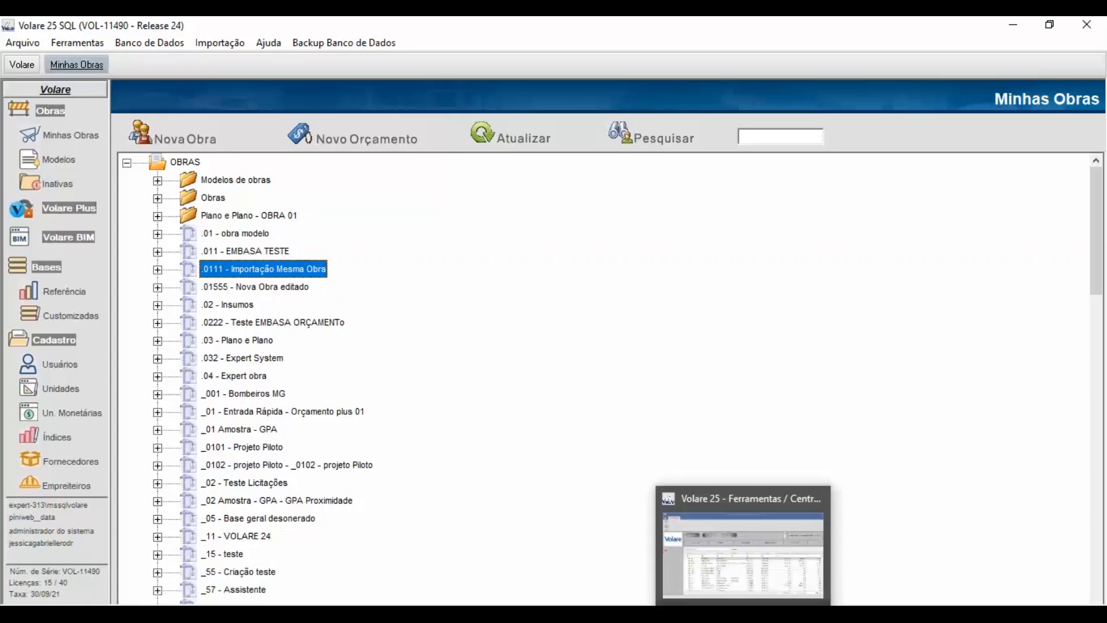
Switch to the Volare 25 - Ferramentas window, refresh its works list and select the Importação Mesma Obra entry.
{"action": "left_click", "coordinate": [733, 566]}
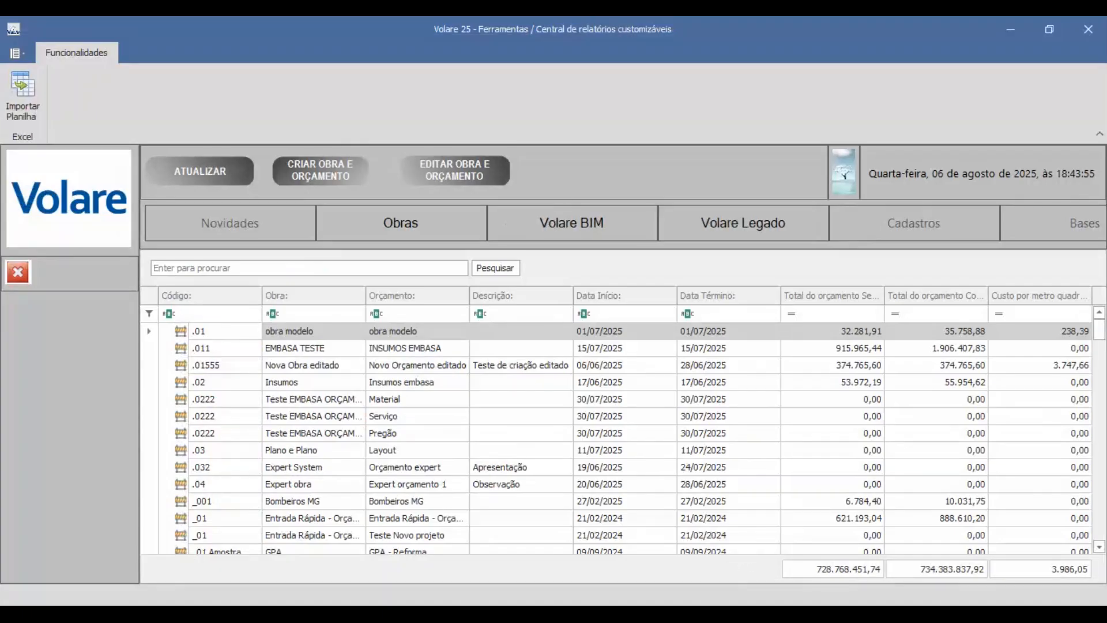
{"action": "left_click", "coordinate": [715, 614]}
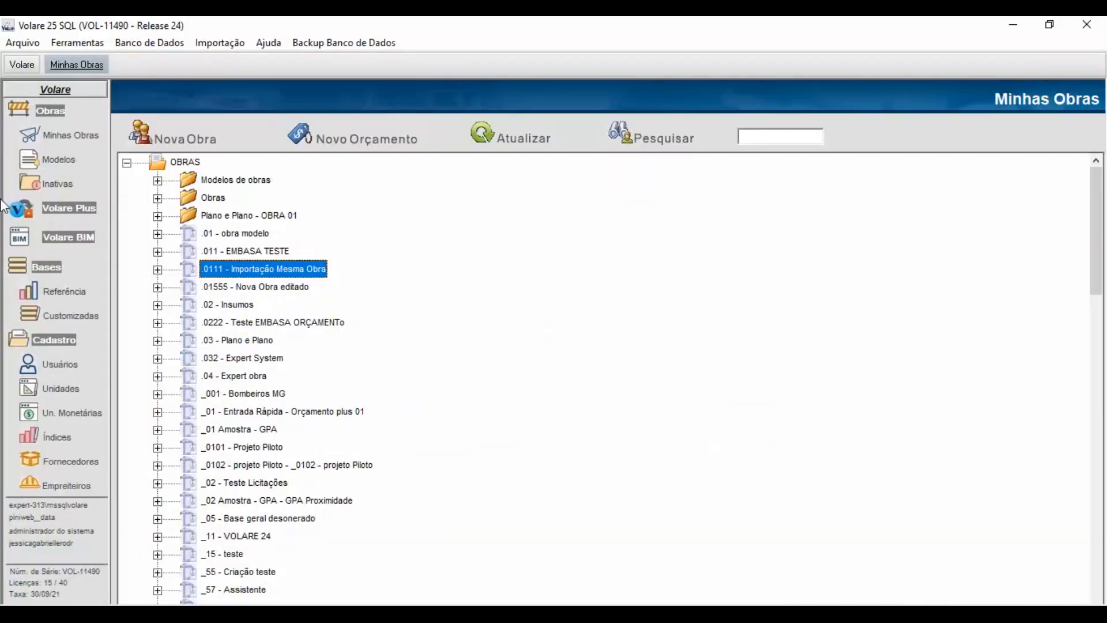
{"action": "left_click", "coordinate": [571, 614]}
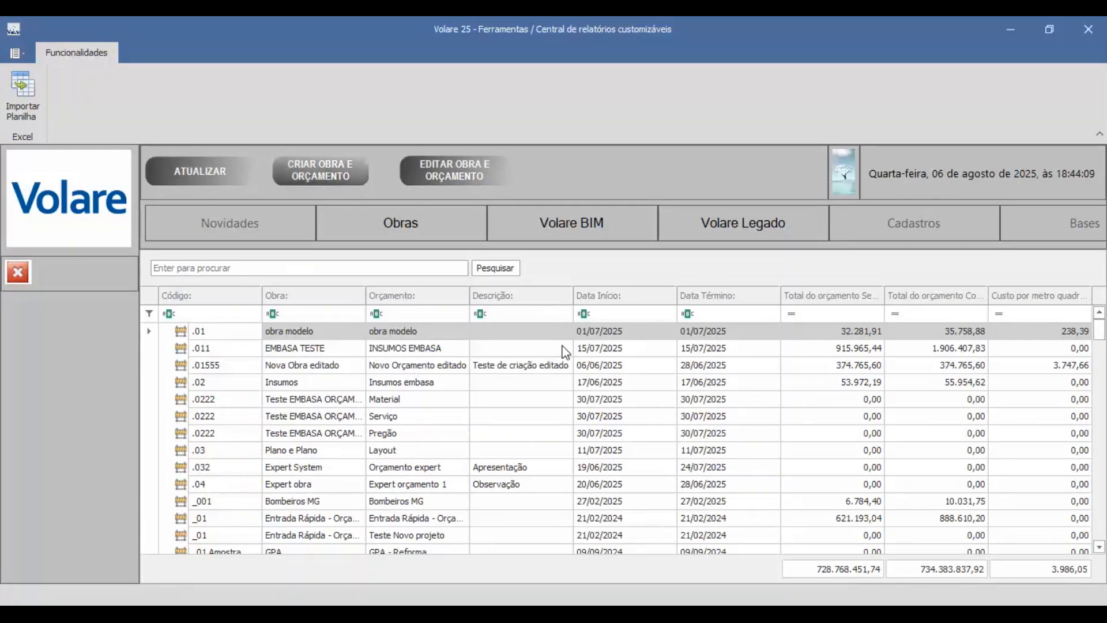
{"action": "left_click", "coordinate": [200, 170]}
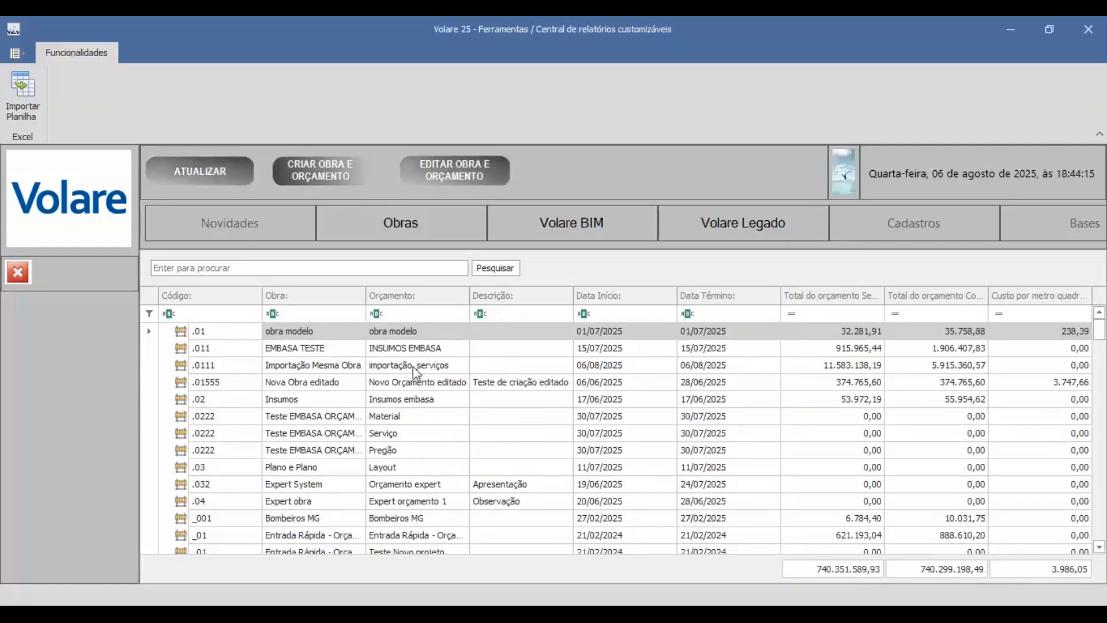
{"action": "left_click", "coordinate": [286, 363]}
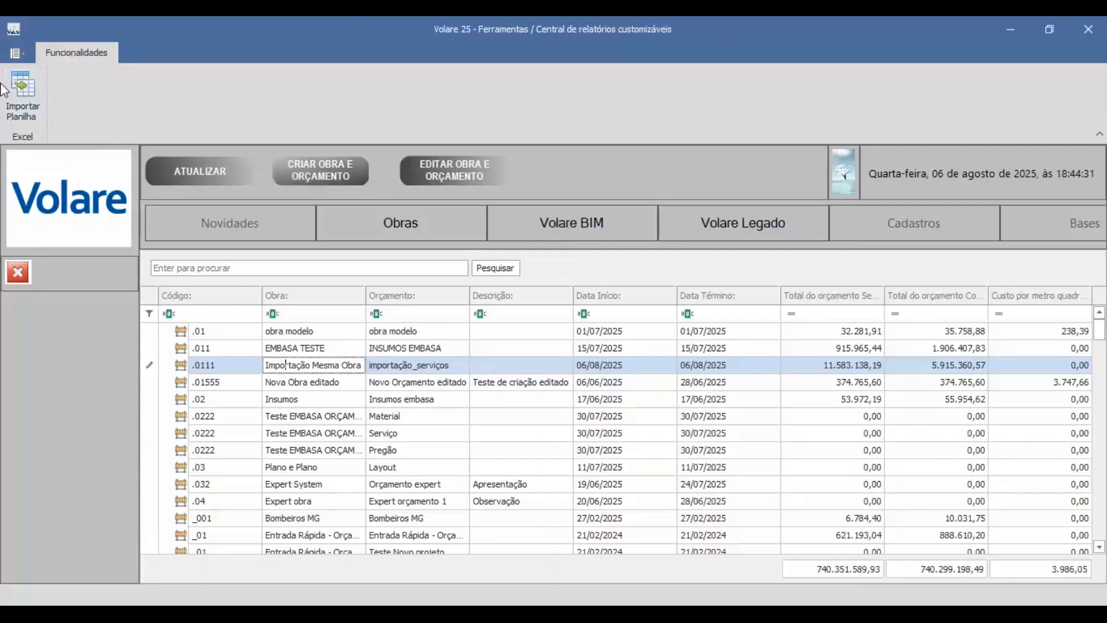
Open the Excel spreadsheet import, load the bases and add EMBASA-Mai-2024 [Customizada] to the priority list.
{"action": "left_click", "coordinate": [28, 91]}
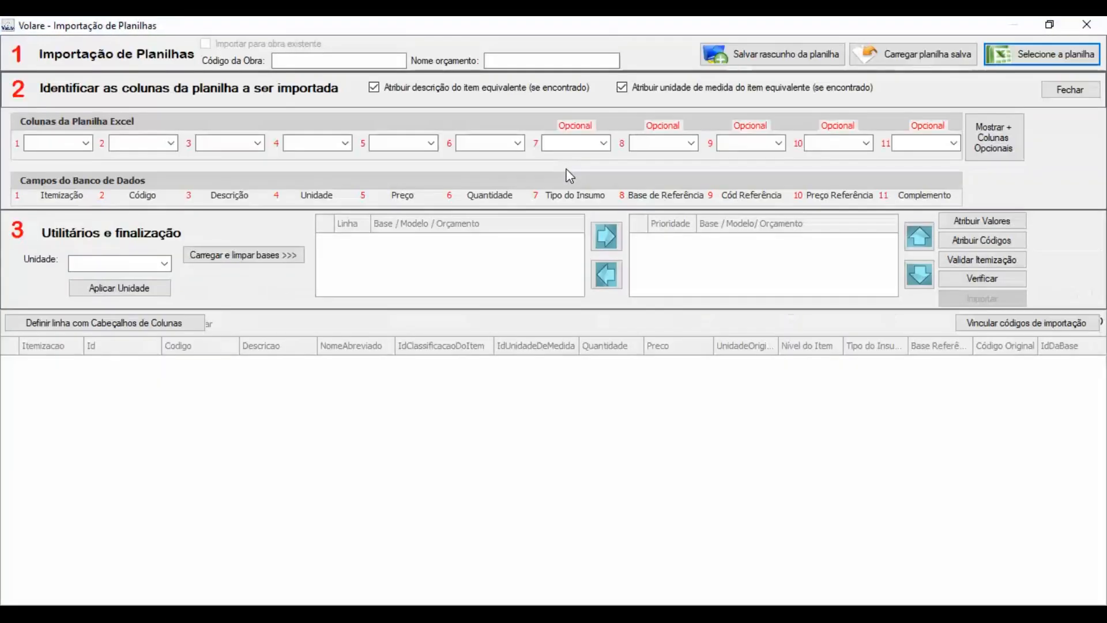
{"action": "left_click", "coordinate": [276, 260]}
{"action": "scroll", "coordinate": [432, 269], "scroll_direction": "down", "scroll_amount": 5}
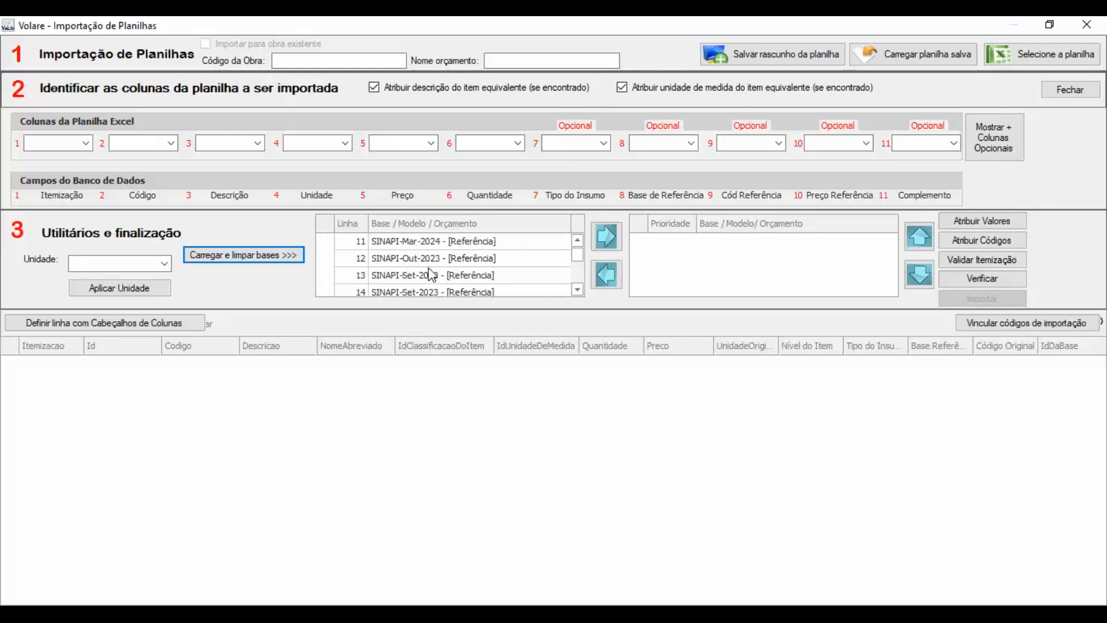
{"action": "scroll", "coordinate": [432, 269], "scroll_direction": "down", "scroll_amount": 3}
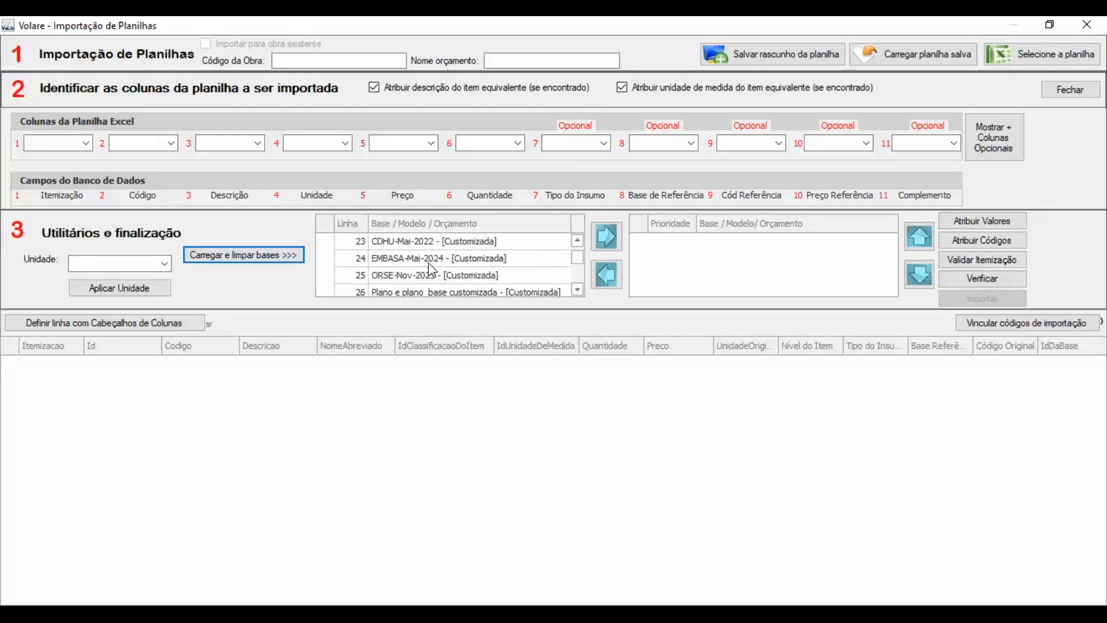
{"action": "left_click", "coordinate": [427, 260]}
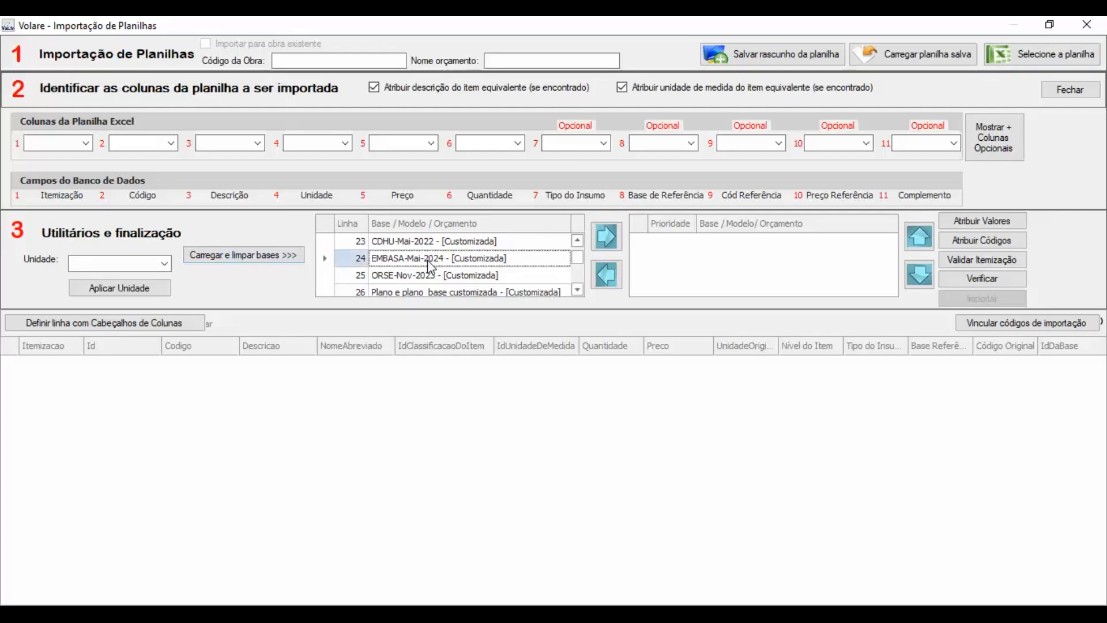
{"action": "left_click", "coordinate": [599, 244]}
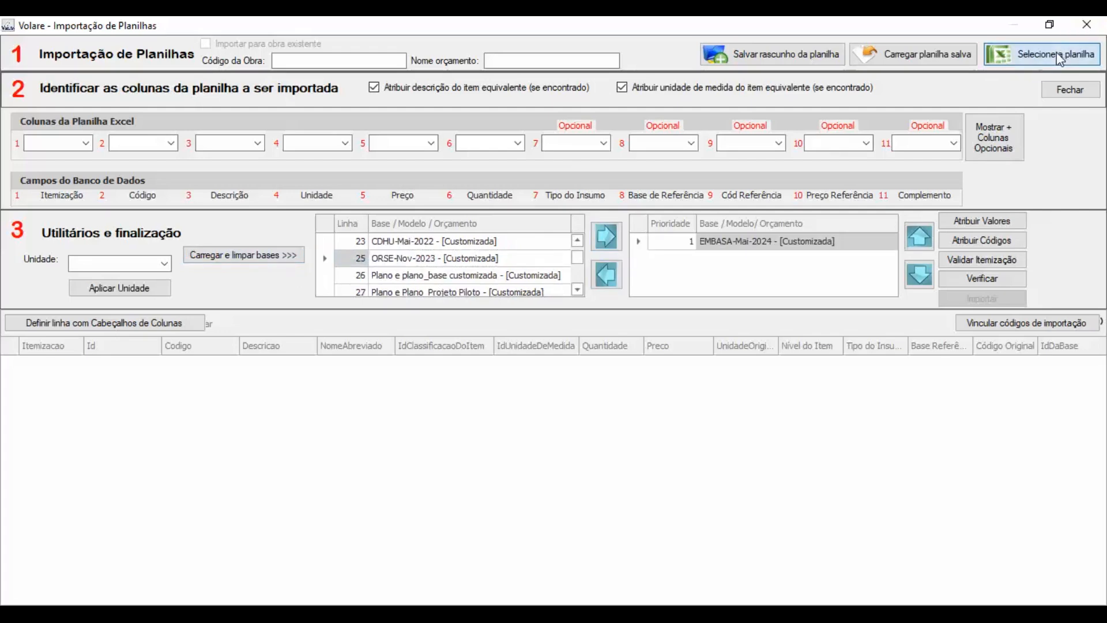
Load the spreadsheet Importação_Materiais.xlsx from the Entrega 03 folder and review its rows.
{"action": "left_click", "coordinate": [1019, 53]}
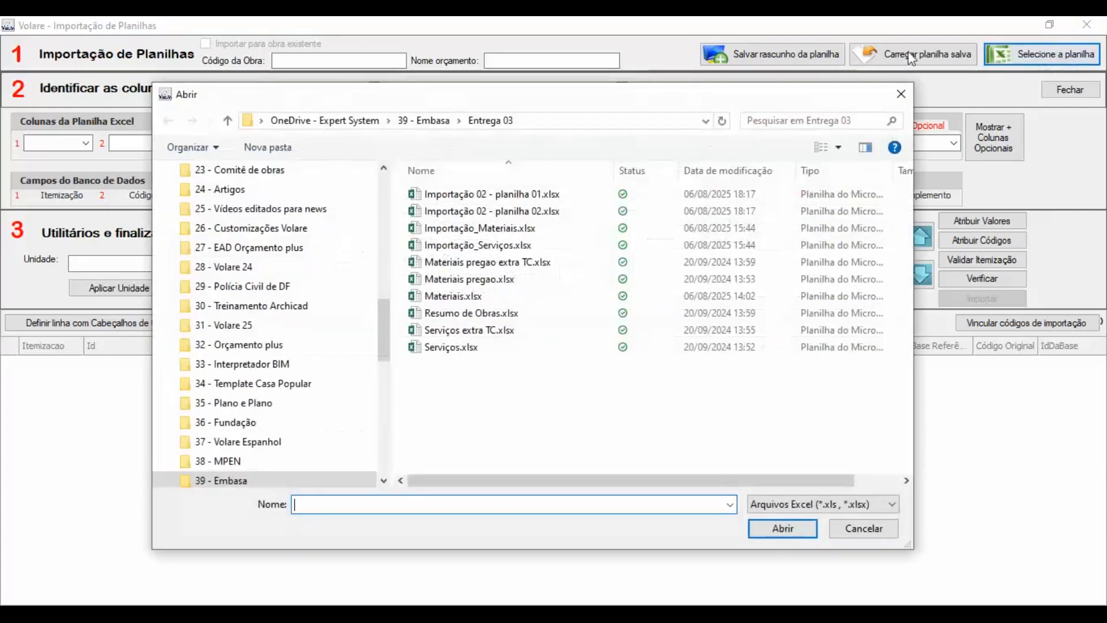
{"action": "left_click", "coordinate": [466, 229]}
{"action": "left_click", "coordinate": [778, 526]}
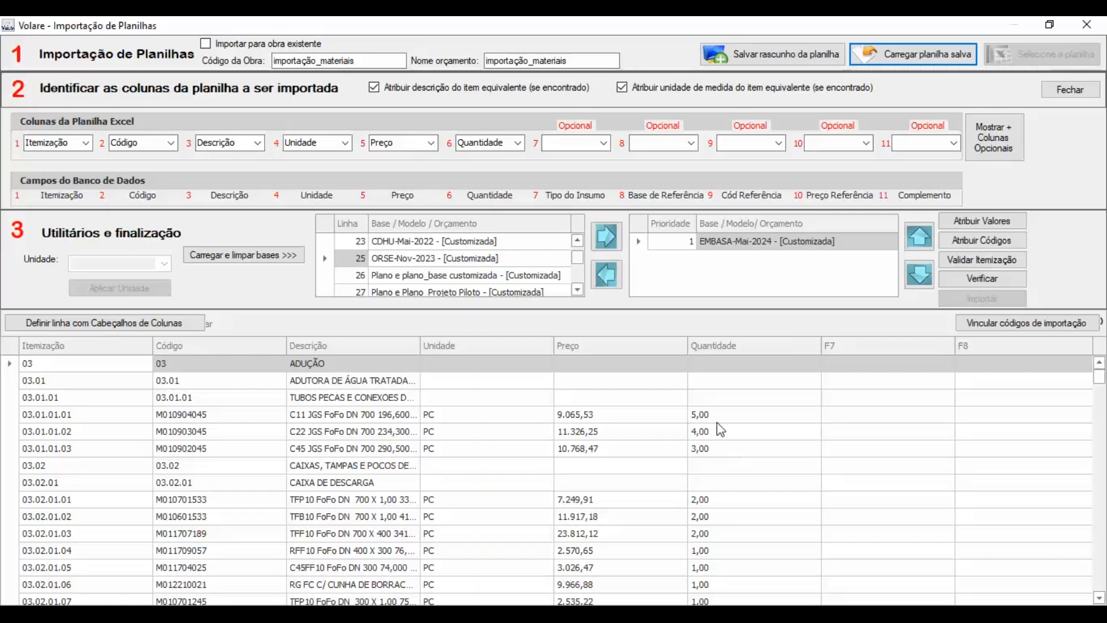
{"action": "scroll", "coordinate": [497, 441], "scroll_direction": "down", "scroll_amount": 4}
{"action": "scroll", "coordinate": [497, 441], "scroll_direction": "up", "scroll_amount": 4}
Set the materials spreadsheet to import into the existing work .0111 - Importação Mesma Obra.
{"action": "left_click", "coordinate": [205, 45]}
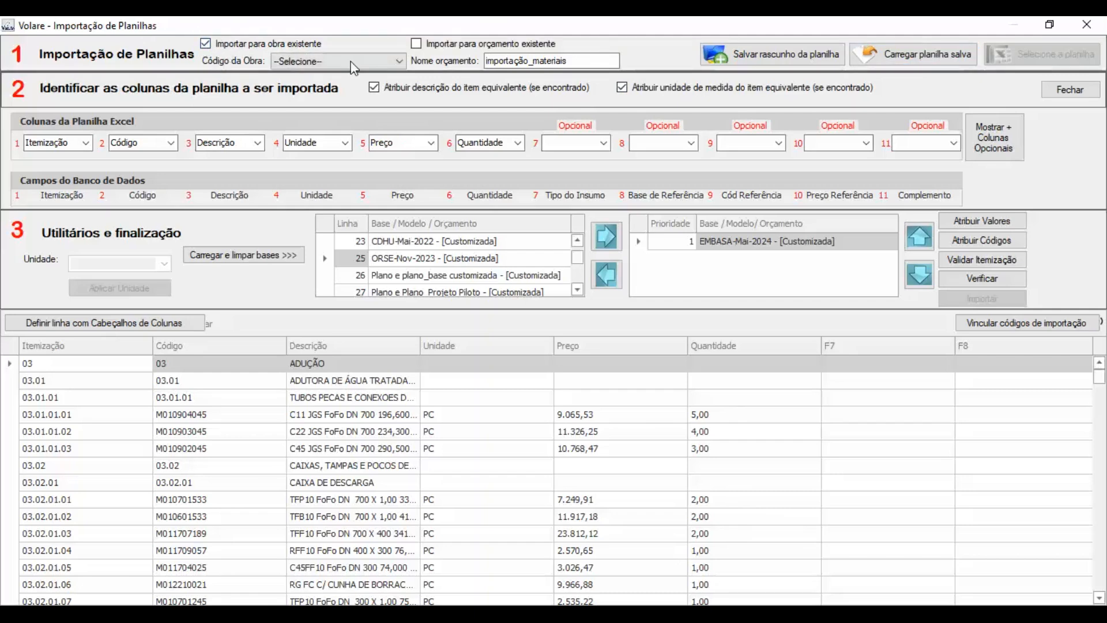
{"action": "left_click", "coordinate": [387, 62]}
{"action": "scroll", "coordinate": [353, 169], "scroll_direction": "up", "scroll_amount": 15}
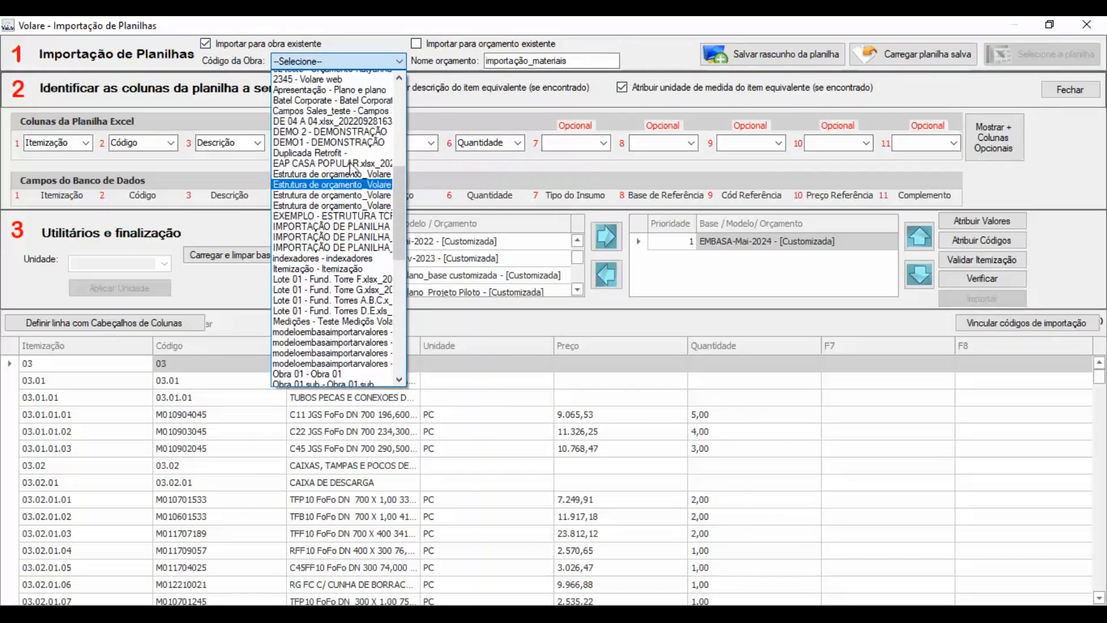
{"action": "scroll", "coordinate": [353, 169], "scroll_direction": "up", "scroll_amount": 4}
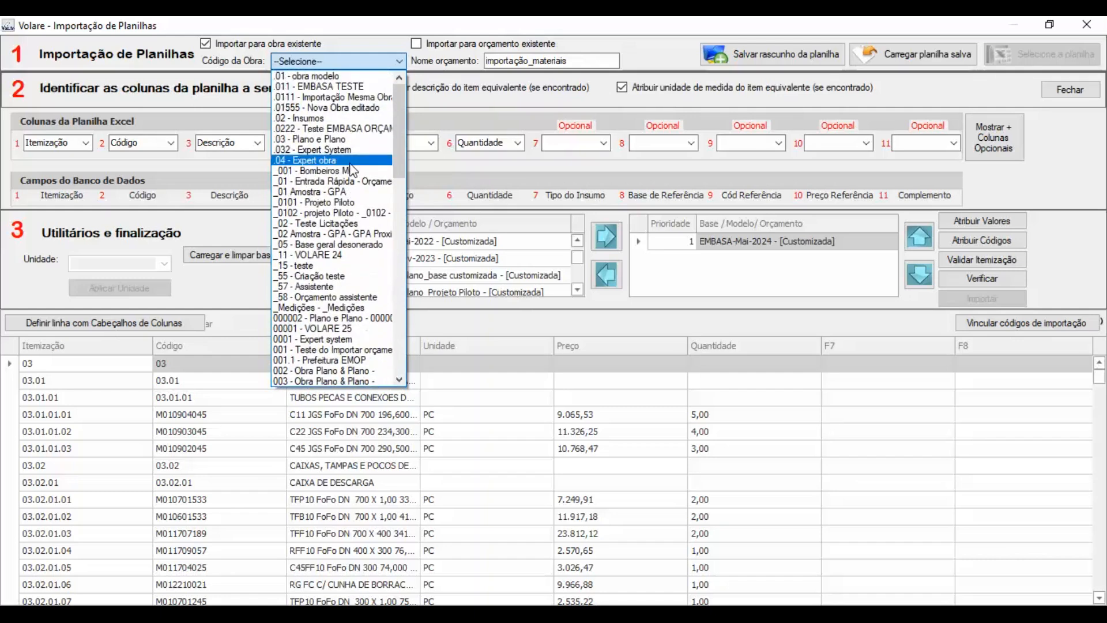
{"action": "left_click", "coordinate": [339, 98]}
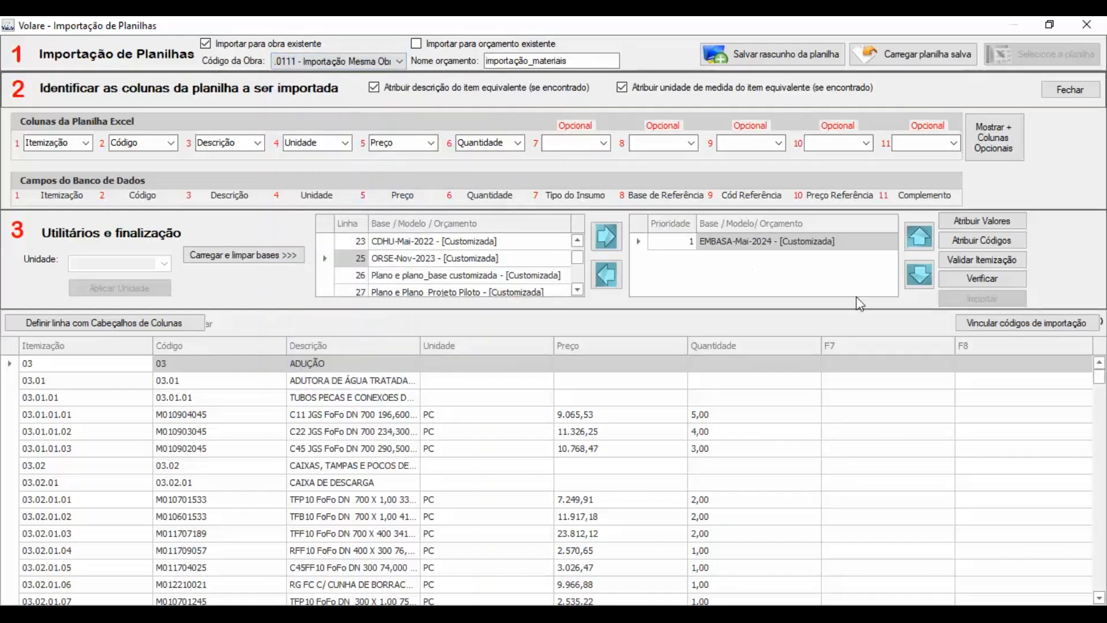
Verify the importação_materiais spreadsheet for pending issues and import it into the selected work.
{"action": "left_click", "coordinate": [969, 283]}
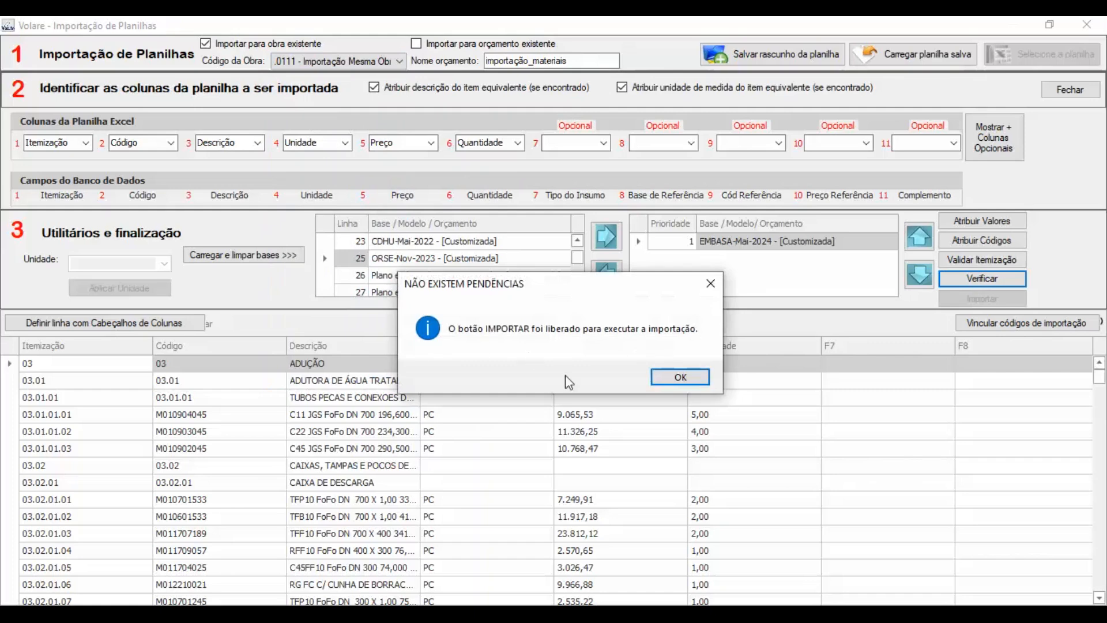
{"action": "left_click", "coordinate": [695, 379]}
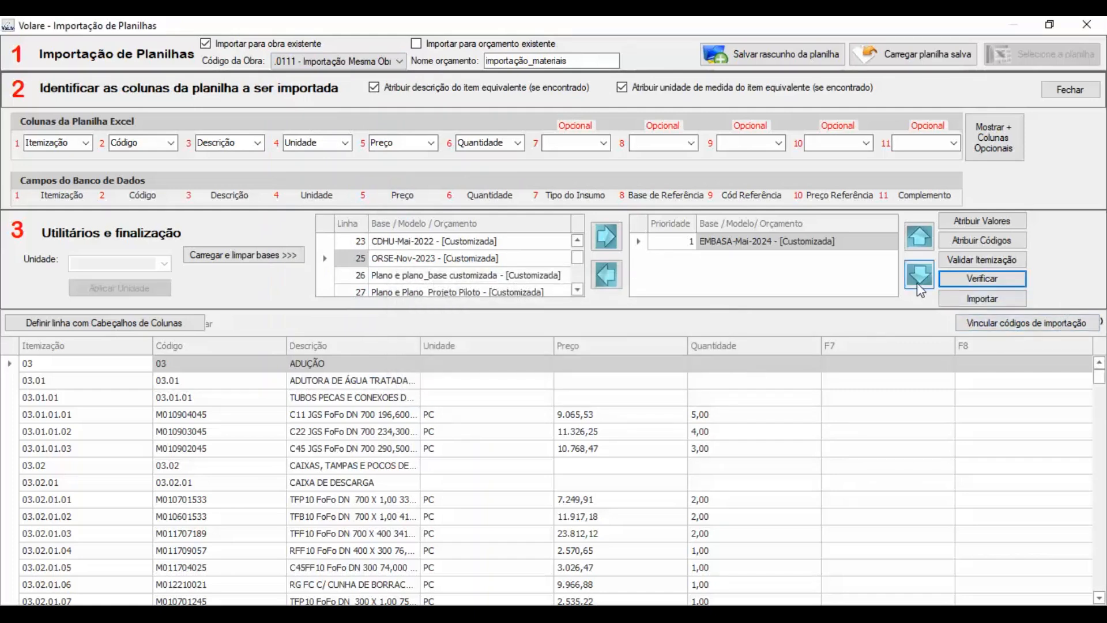
{"action": "left_click", "coordinate": [981, 299]}
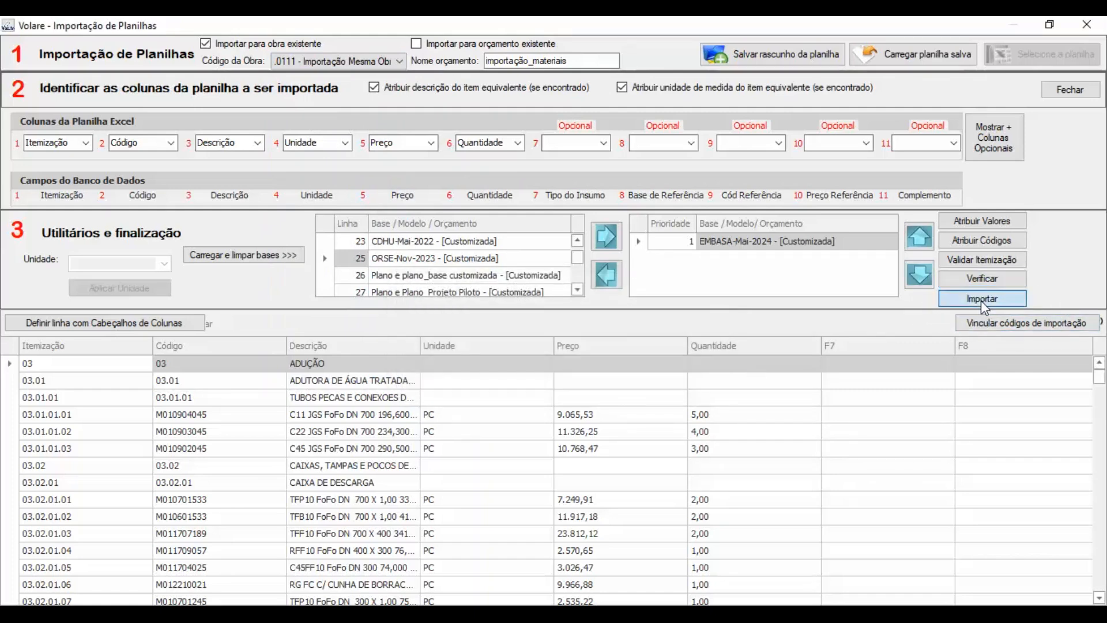
{"action": "left_click", "coordinate": [672, 386]}
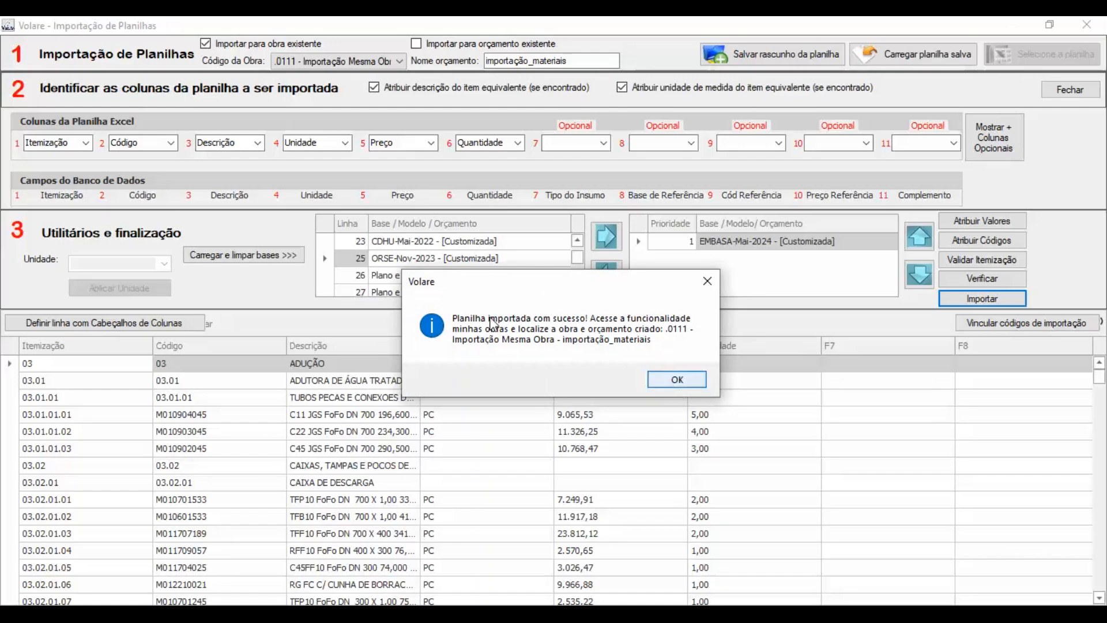
{"action": "left_click", "coordinate": [669, 382]}
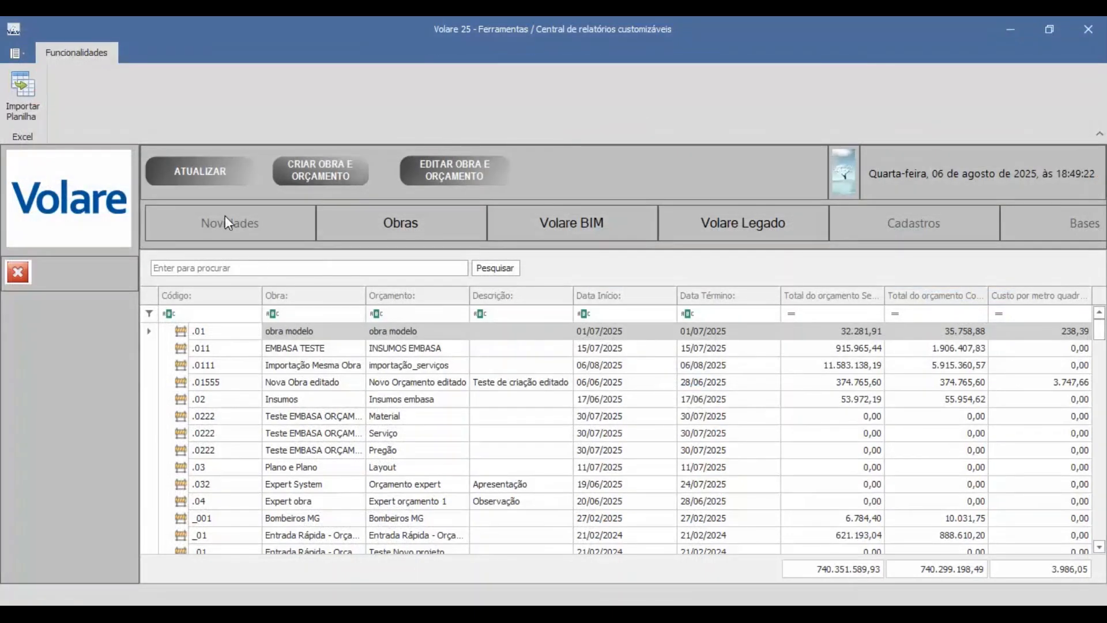
Refresh the works list and check the importação_serviços and importação_materiais budgets under work .0111.
{"action": "left_click", "coordinate": [202, 172]}
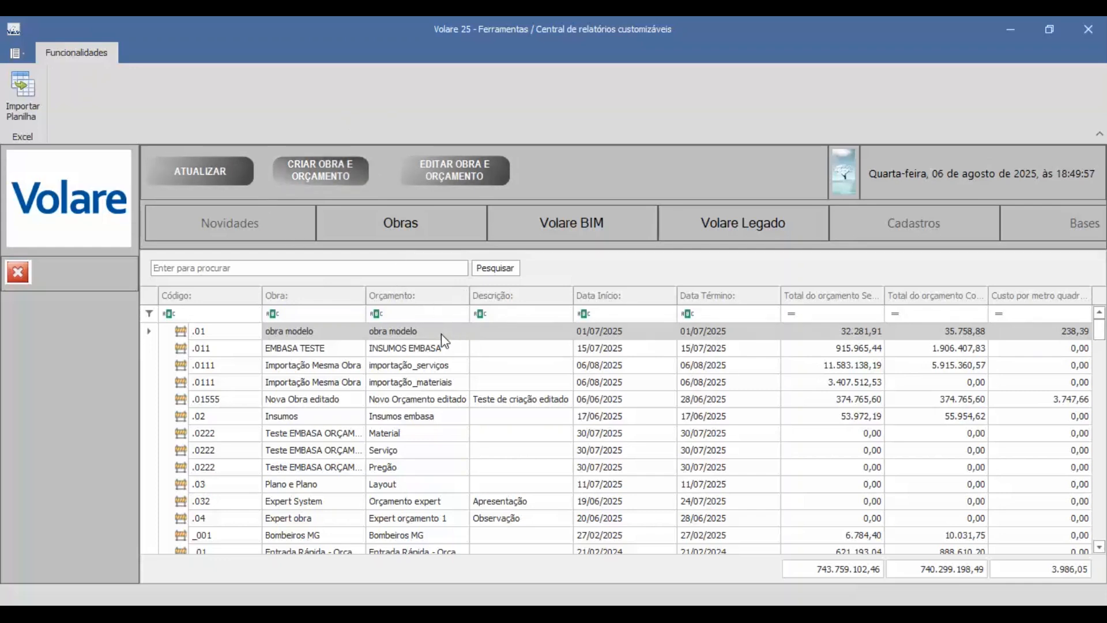
{"action": "left_click", "coordinate": [404, 368]}
{"action": "left_click", "coordinate": [425, 378]}
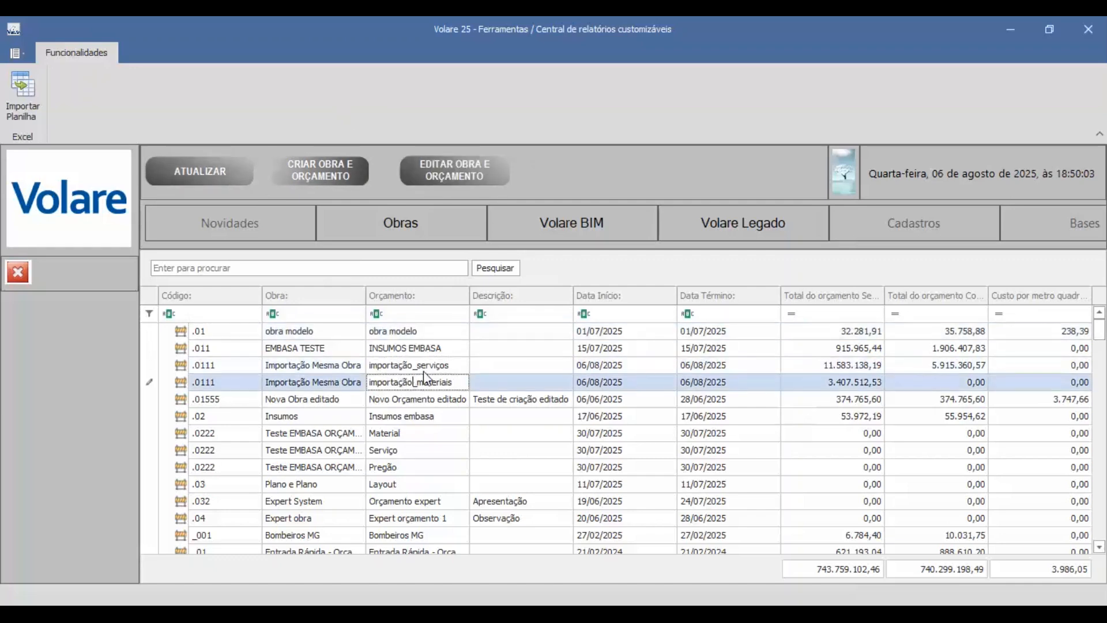
{"action": "left_click", "coordinate": [403, 367]}
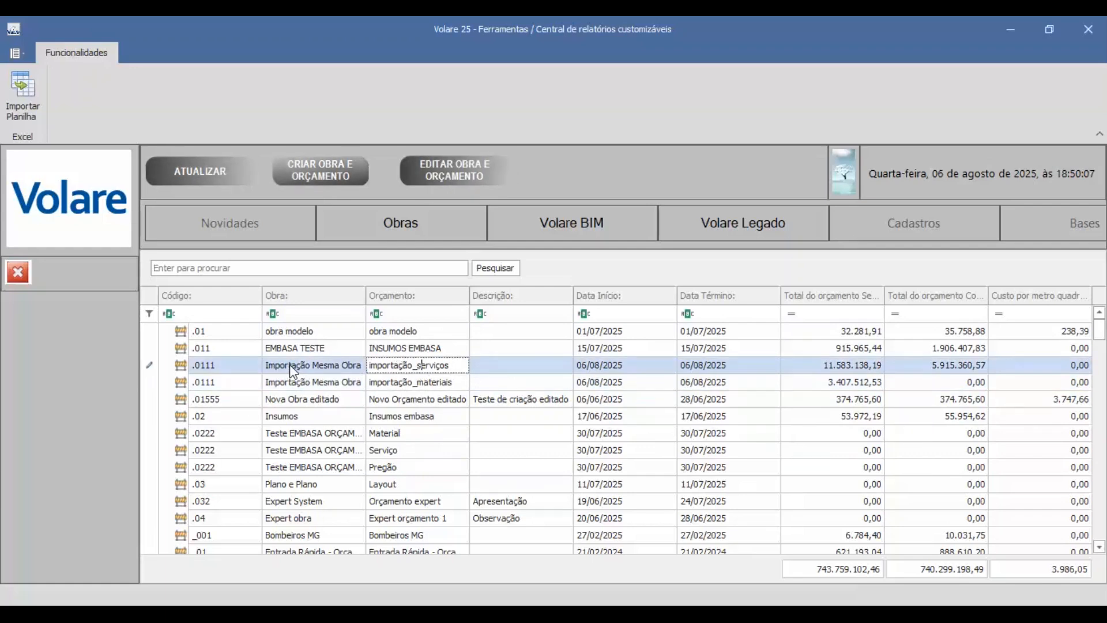
{"action": "left_click", "coordinate": [410, 382]}
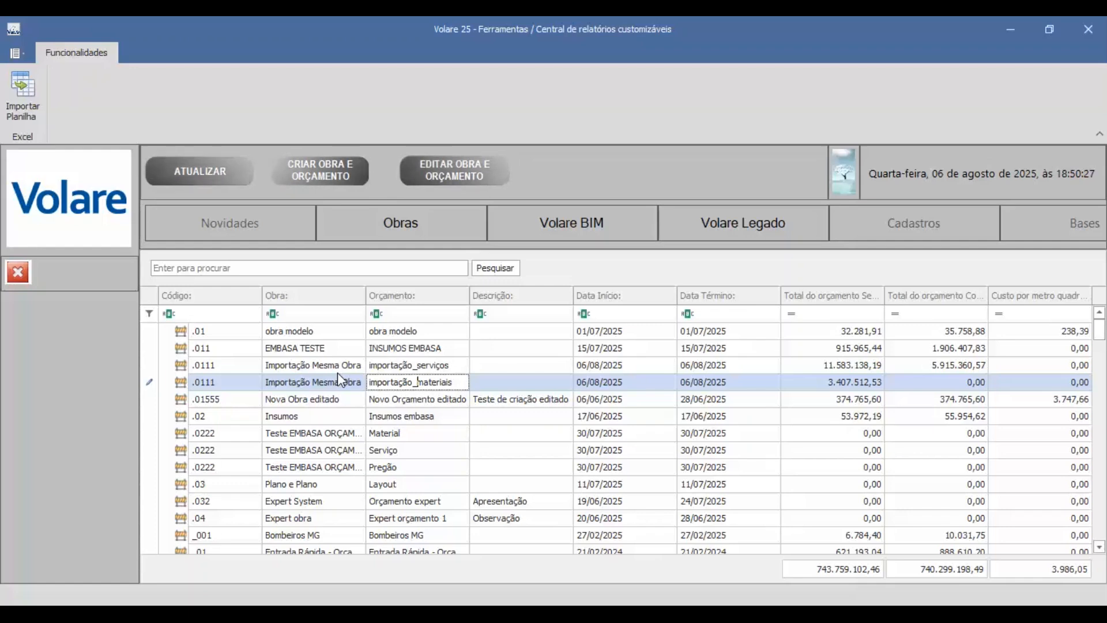
Open a new spreadsheet import, load the bases and add EMBASA-Mai-2024 [Customizada] to the priority list.
{"action": "left_click", "coordinate": [23, 92]}
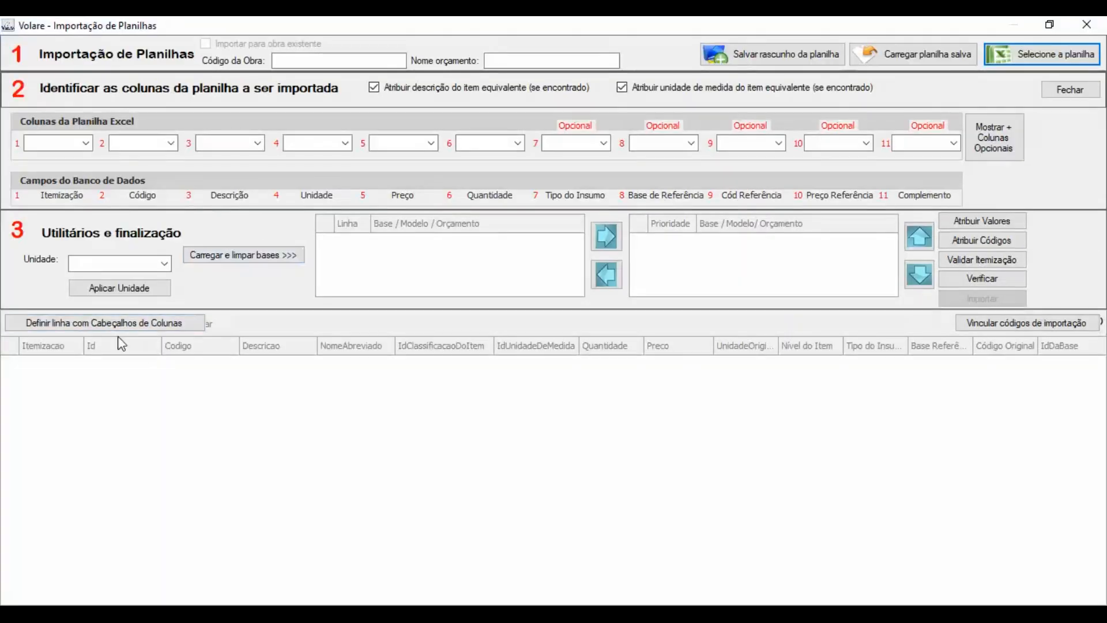
{"action": "left_click", "coordinate": [264, 256]}
{"action": "scroll", "coordinate": [409, 267], "scroll_direction": "down", "scroll_amount": 7}
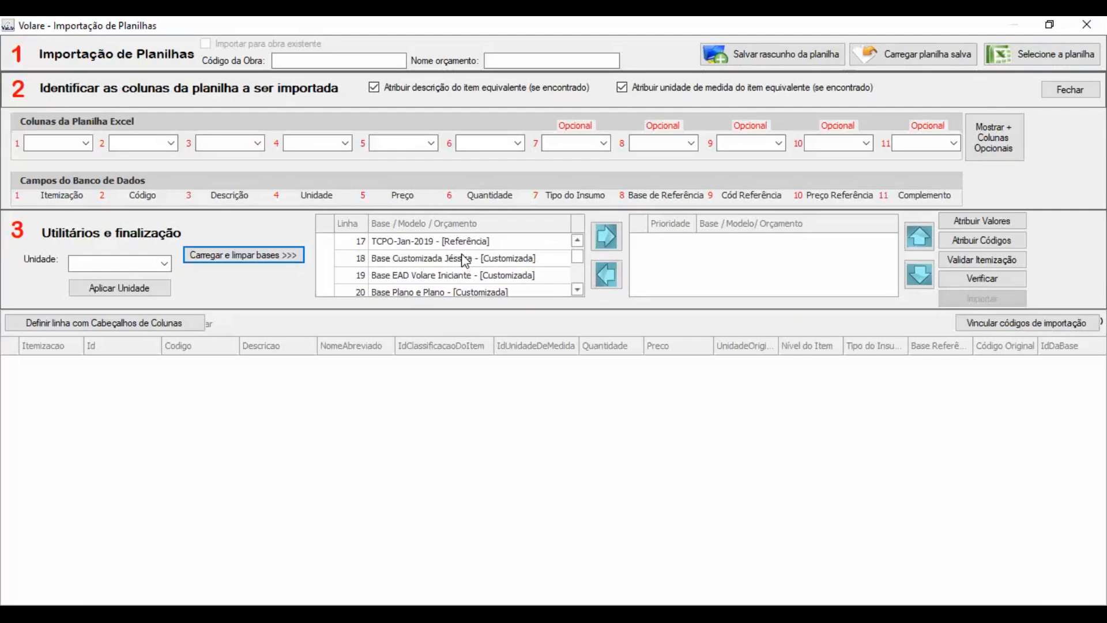
{"action": "scroll", "coordinate": [464, 261], "scroll_direction": "down", "scroll_amount": 1}
{"action": "left_click", "coordinate": [400, 260]}
{"action": "left_click", "coordinate": [606, 236]}
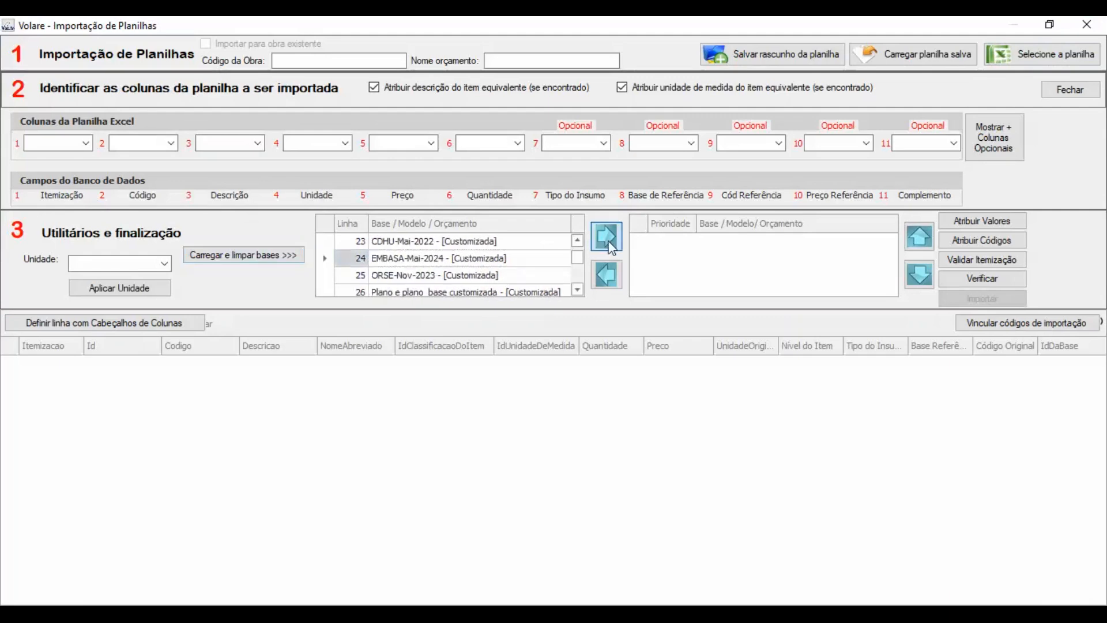
Load the spreadsheet Importação 02 - planilha 01.xlsx for import.
{"action": "left_click", "coordinate": [1044, 54]}
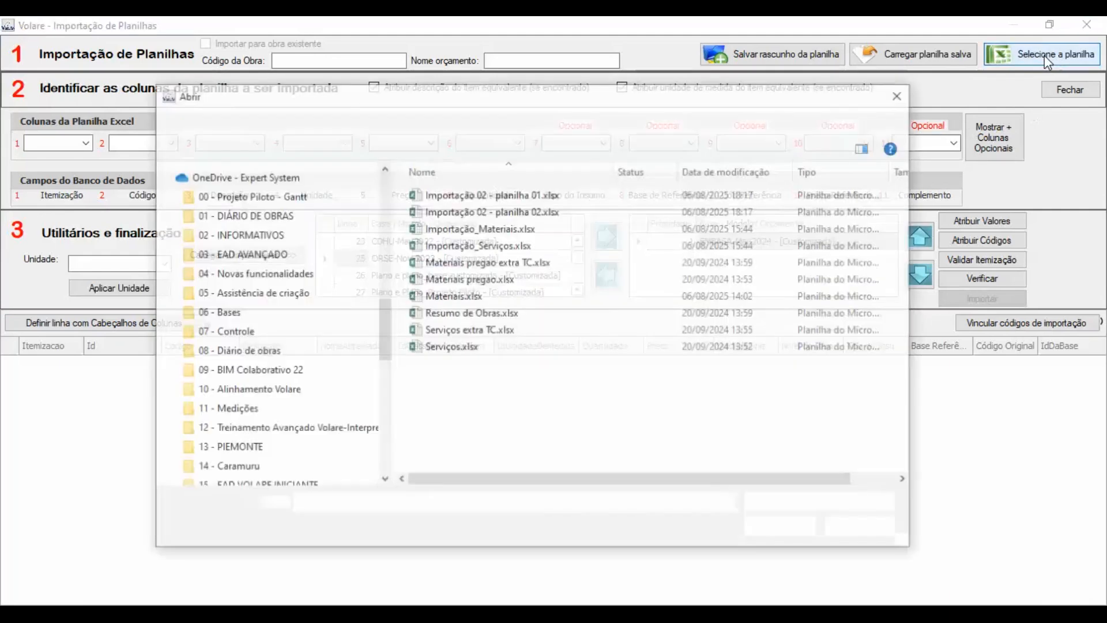
{"action": "left_click", "coordinate": [500, 197]}
{"action": "left_click", "coordinate": [782, 528]}
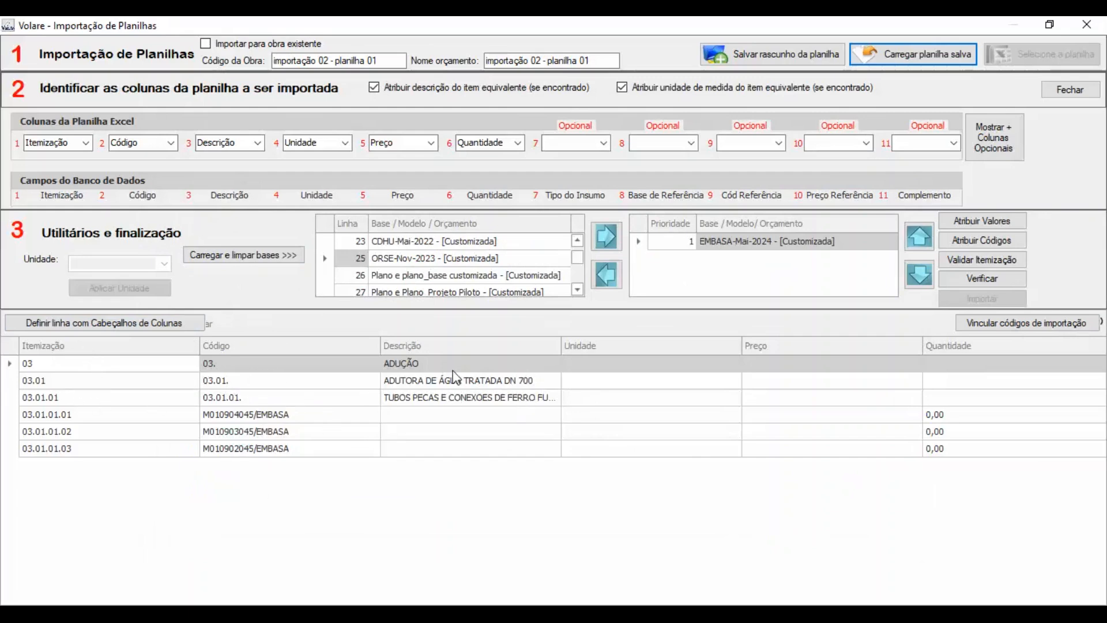
Remove the /EMBASA suffix from the codes of items 03.01.01.01 to 03.01.01.03, leaving M010904045, M010903045 and M010902045.
{"action": "left_click", "coordinate": [298, 419]}
{"action": "left_click", "coordinate": [311, 433]}
{"action": "left_click", "coordinate": [317, 449]}
{"action": "left_click", "coordinate": [320, 435]}
{"action": "left_click", "coordinate": [323, 418]}
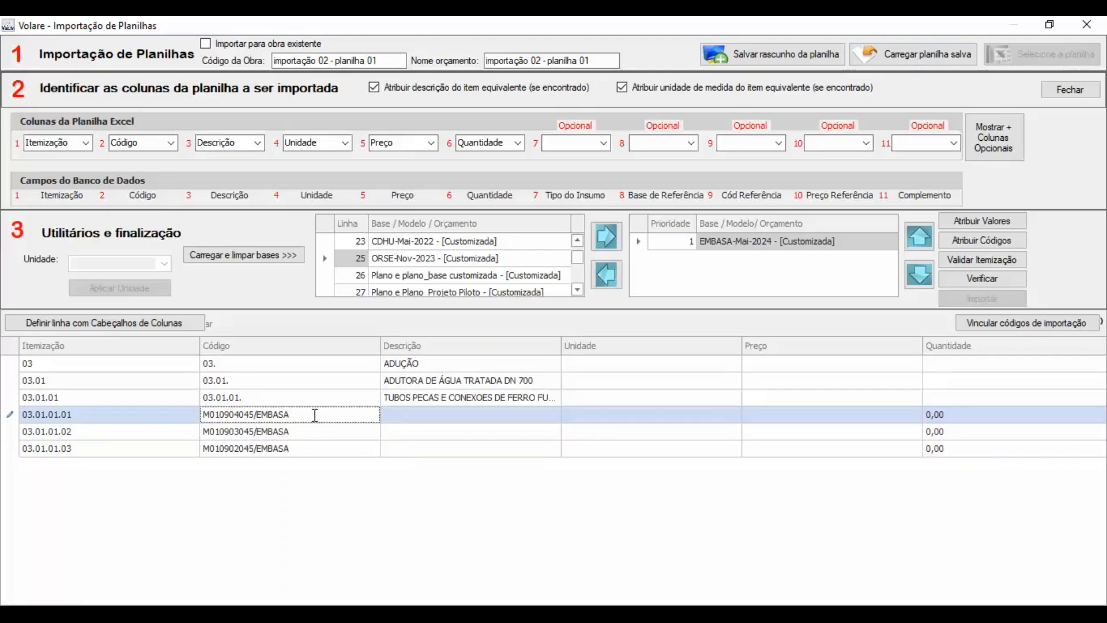
{"action": "key", "text": "BackSpace"}
{"action": "key", "text": "BackSpace"}
{"action": "key", "text": "BackSpace"}
{"action": "key", "text": "BackSpace"}
{"action": "key", "text": "BackSpace"}
{"action": "key", "text": "BackSpace"}
{"action": "left_click", "coordinate": [311, 431]}
{"action": "key", "text": "BackSpace"}
{"action": "key", "text": "BackSpace"}
{"action": "key", "text": "BackSpace"}
{"action": "key", "text": "BackSpace"}
{"action": "key", "text": "BackSpace"}
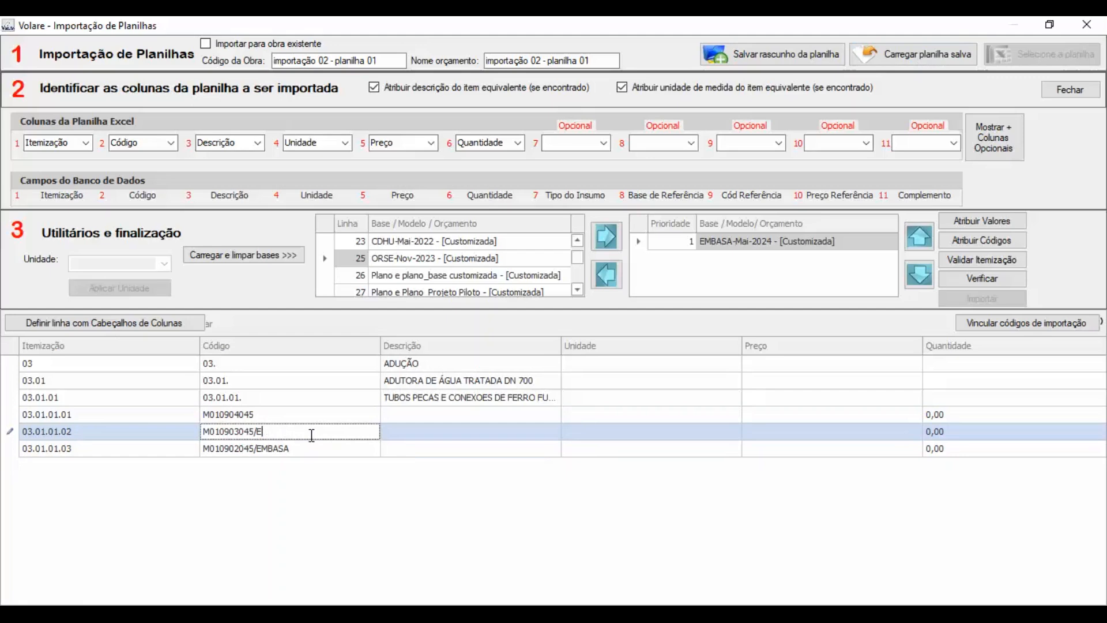
{"action": "left_click", "coordinate": [315, 451]}
{"action": "key", "text": "BackSpace"}
{"action": "key", "text": "BackSpace"}
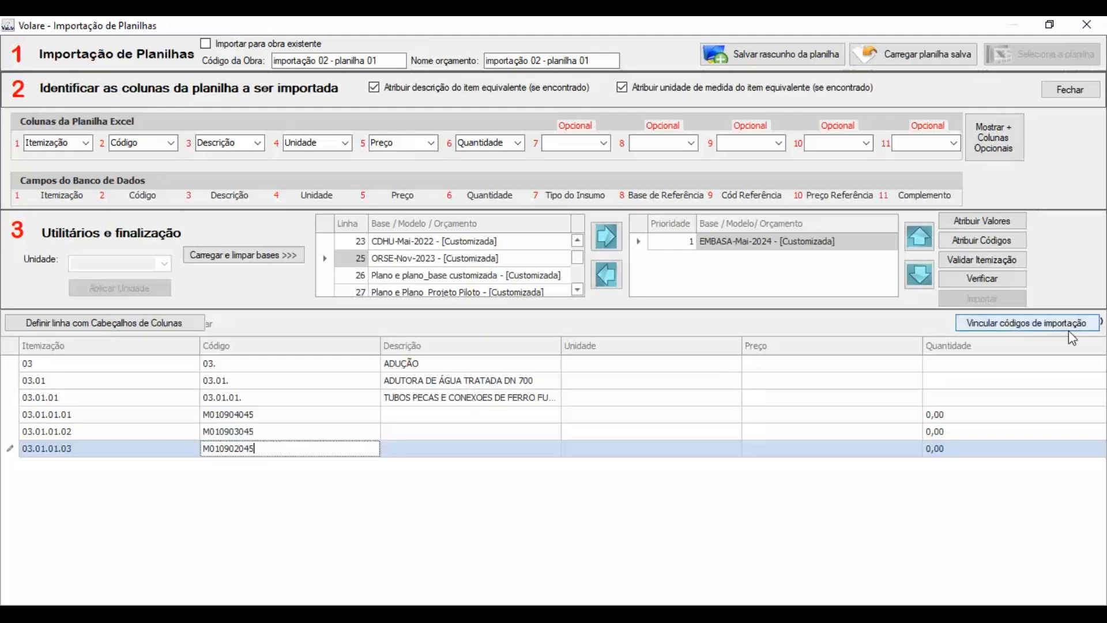
Assign values to the items by code from the prioritised base, and target the existing work .0111 - Importação Mesma Obra.
{"action": "left_click", "coordinate": [993, 223]}
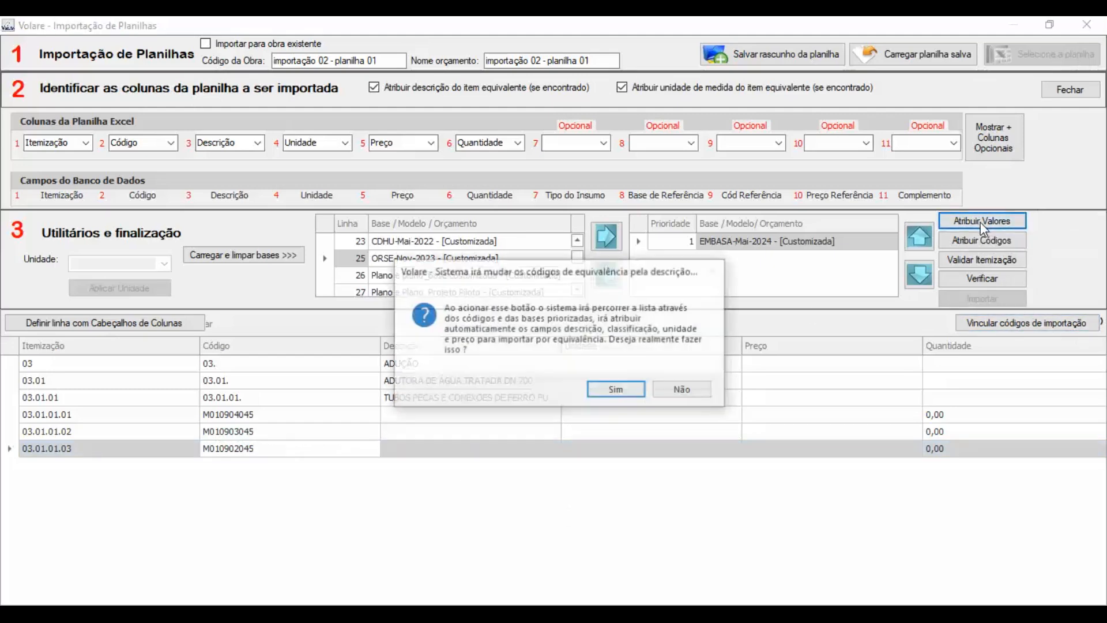
{"action": "left_click", "coordinate": [615, 392]}
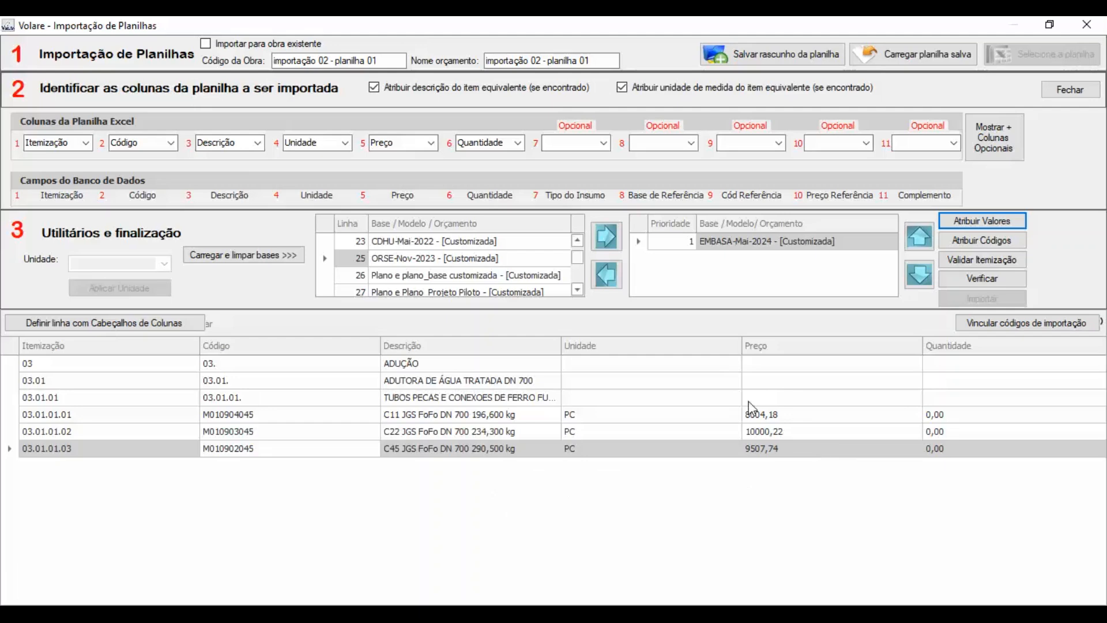
{"action": "left_click", "coordinate": [206, 44]}
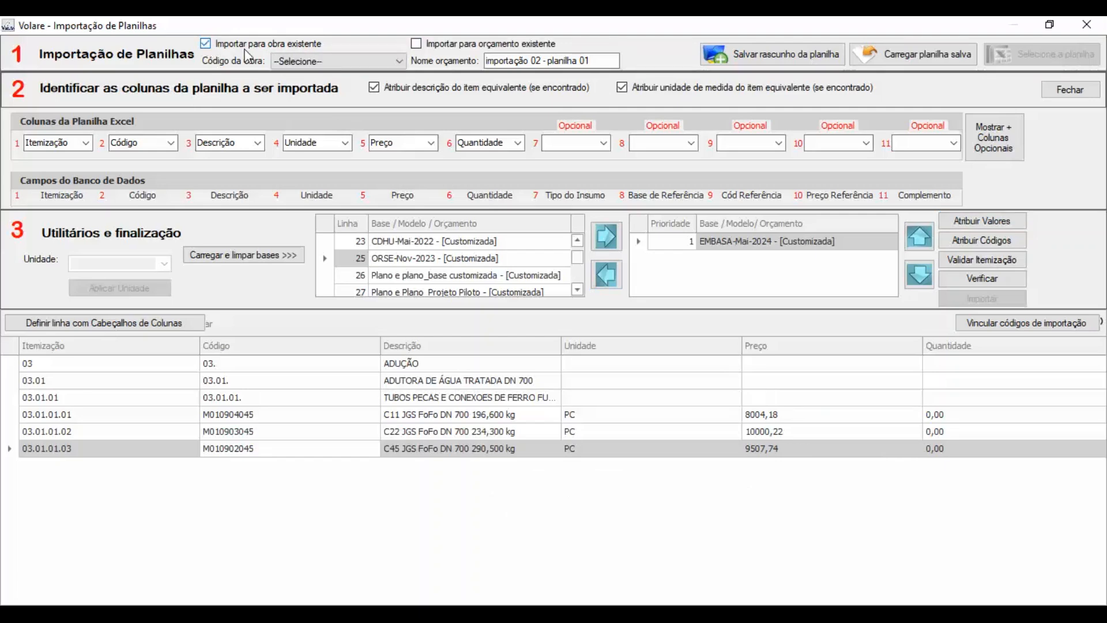
{"action": "left_click", "coordinate": [369, 61]}
{"action": "scroll", "coordinate": [353, 179], "scroll_direction": "up", "scroll_amount": 1}
{"action": "scroll", "coordinate": [353, 187], "scroll_direction": "up", "scroll_amount": 5}
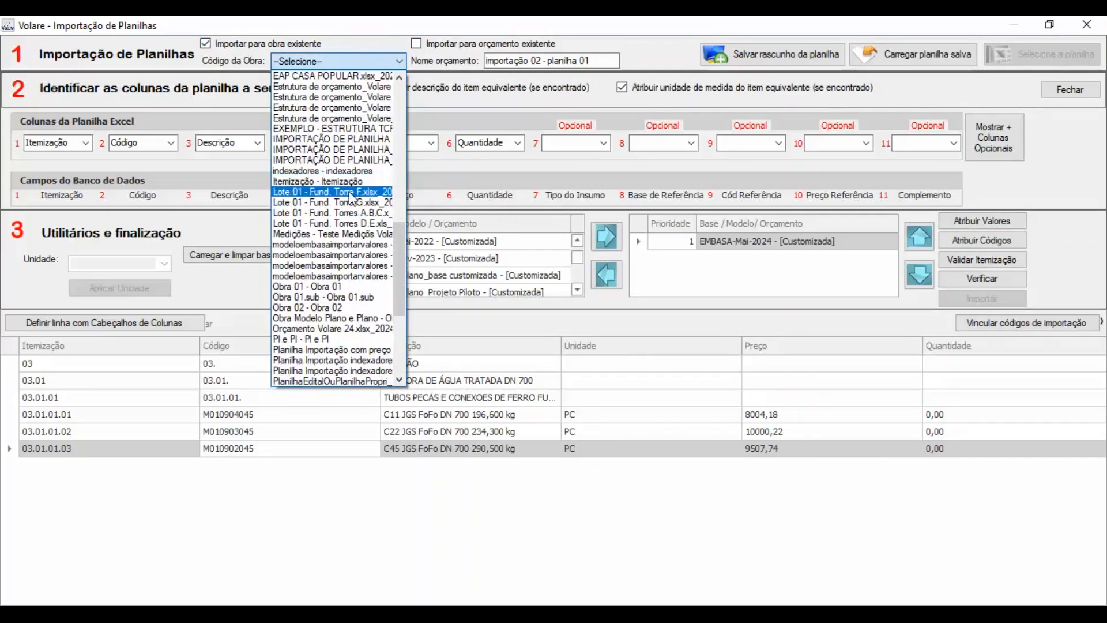
{"action": "scroll", "coordinate": [350, 225], "scroll_direction": "up", "scroll_amount": 15}
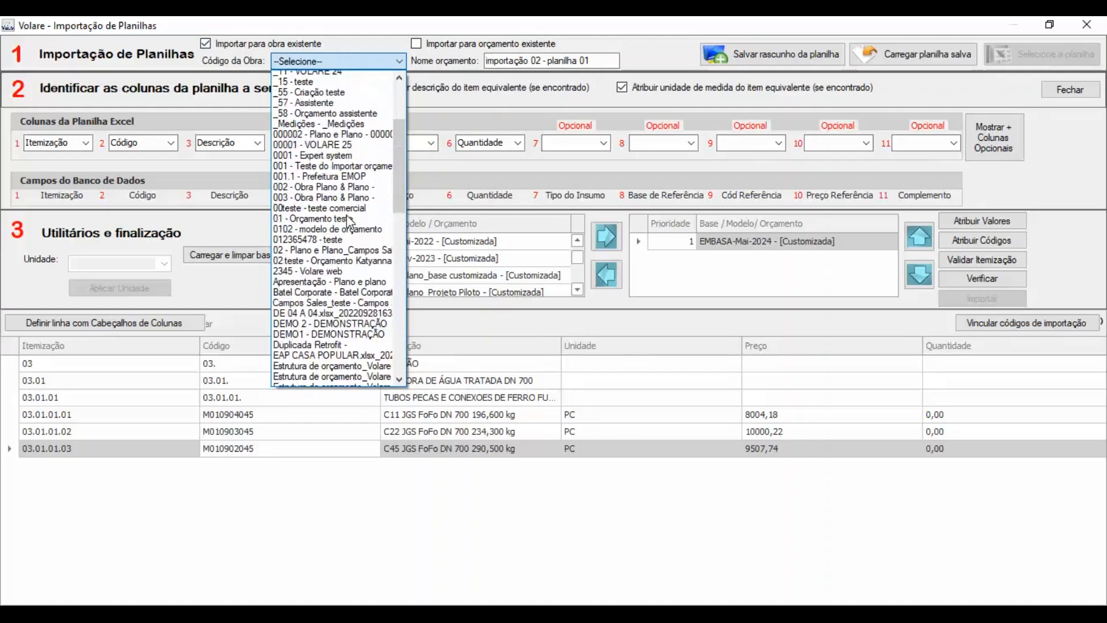
{"action": "left_click", "coordinate": [344, 98]}
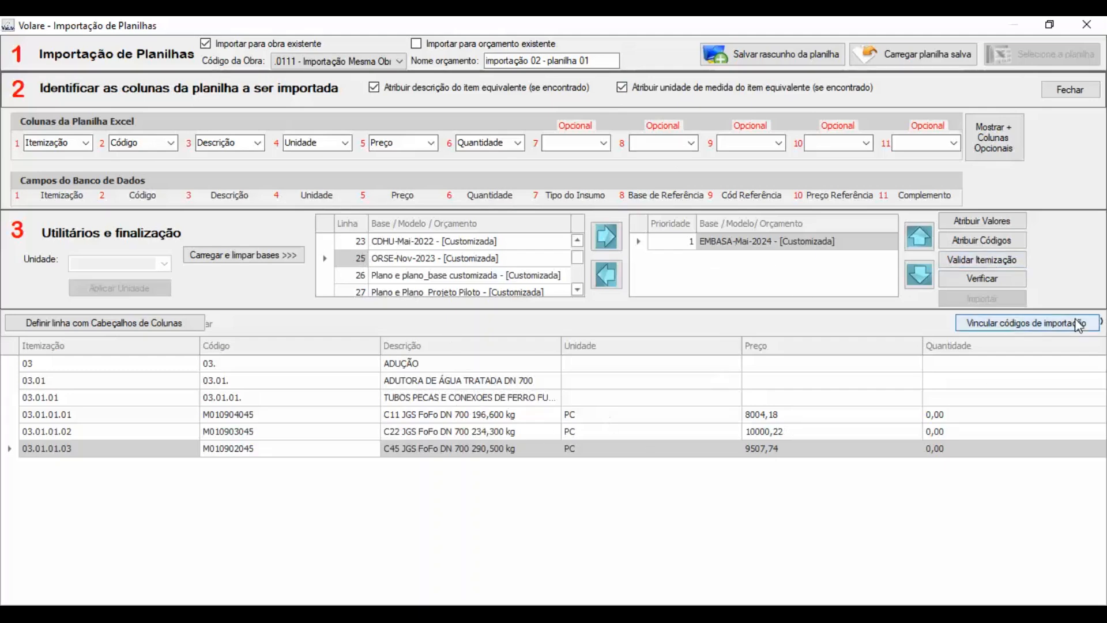
Verify the importação 02 - planilha 01 spreadsheet for pending issues and import it into the selected work.
{"action": "left_click", "coordinate": [995, 279]}
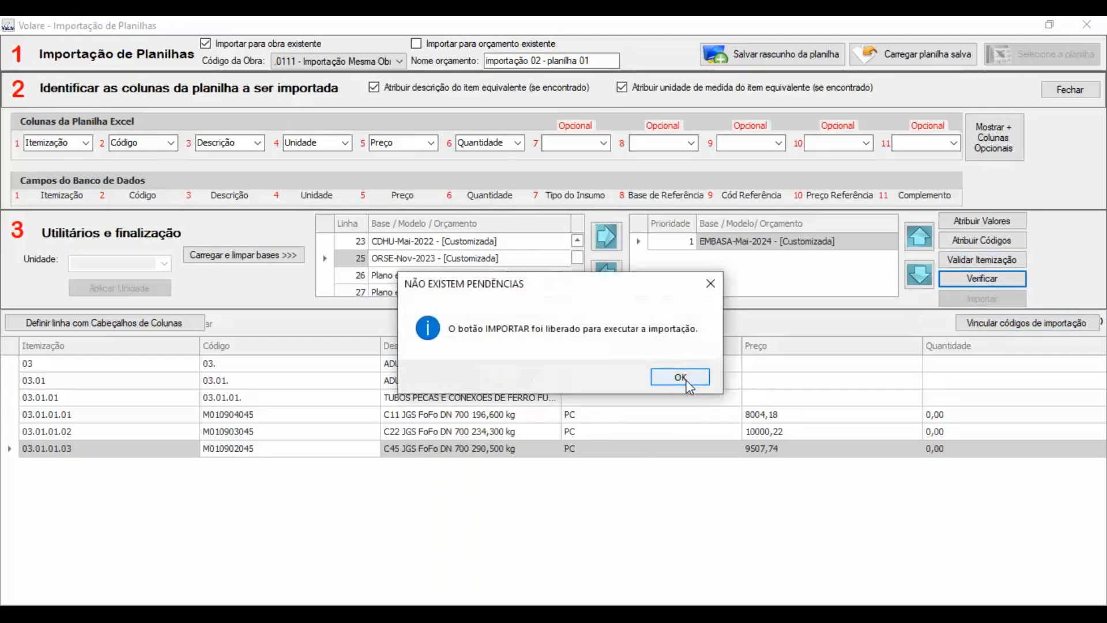
{"action": "left_click", "coordinate": [681, 376]}
{"action": "left_click", "coordinate": [986, 301]}
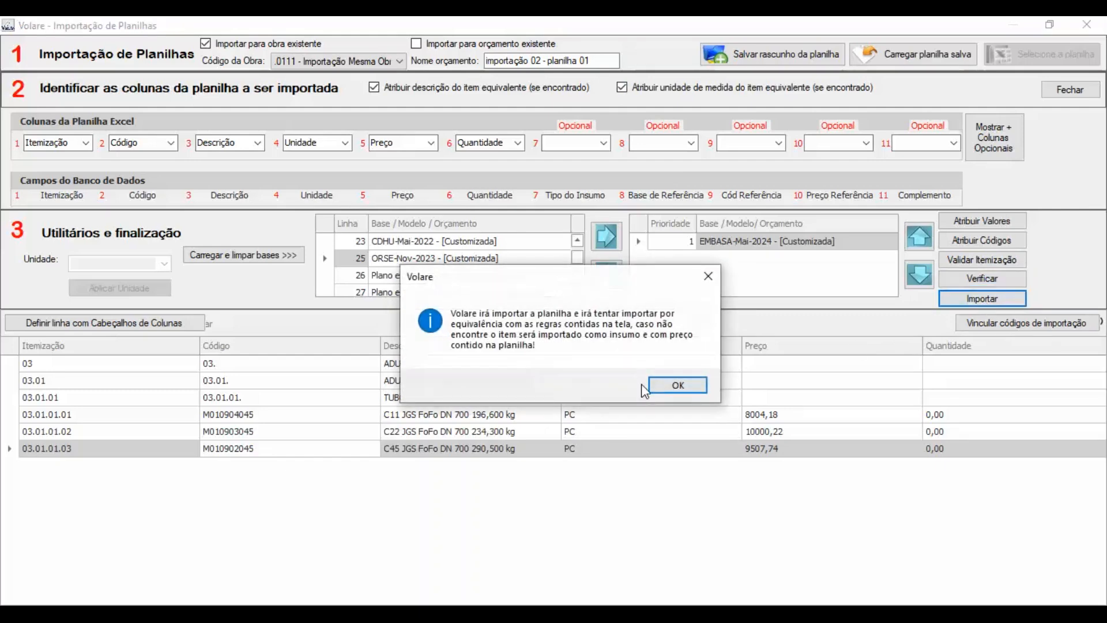
{"action": "left_click", "coordinate": [672, 383]}
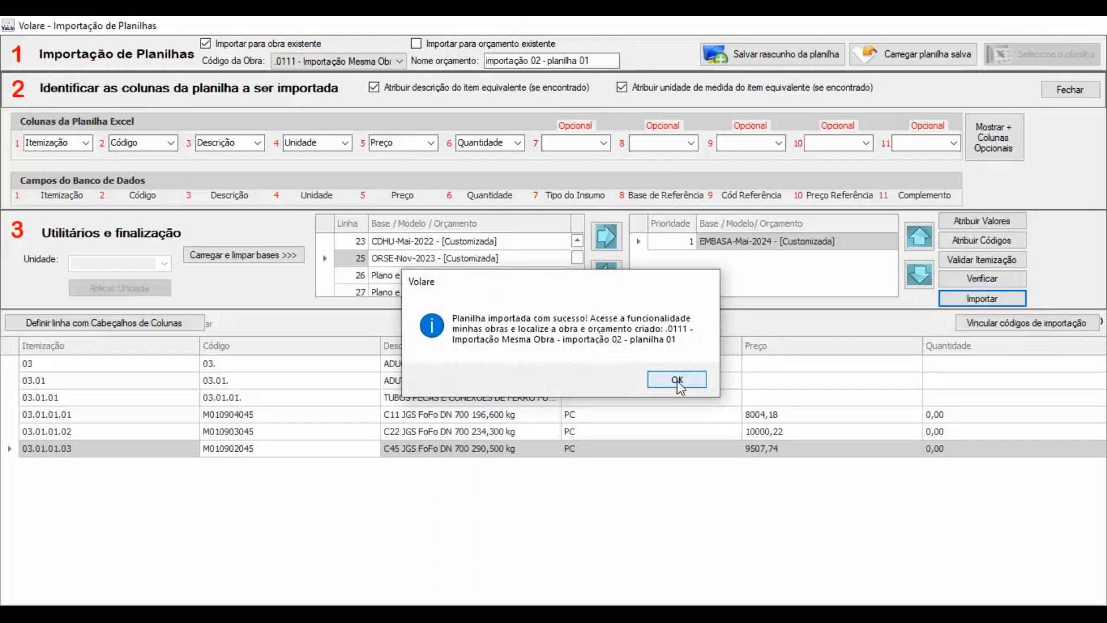
{"action": "left_click", "coordinate": [678, 381]}
Refresh the works list and widen the Orçamento column to show the full budget names.
{"action": "left_click", "coordinate": [190, 172]}
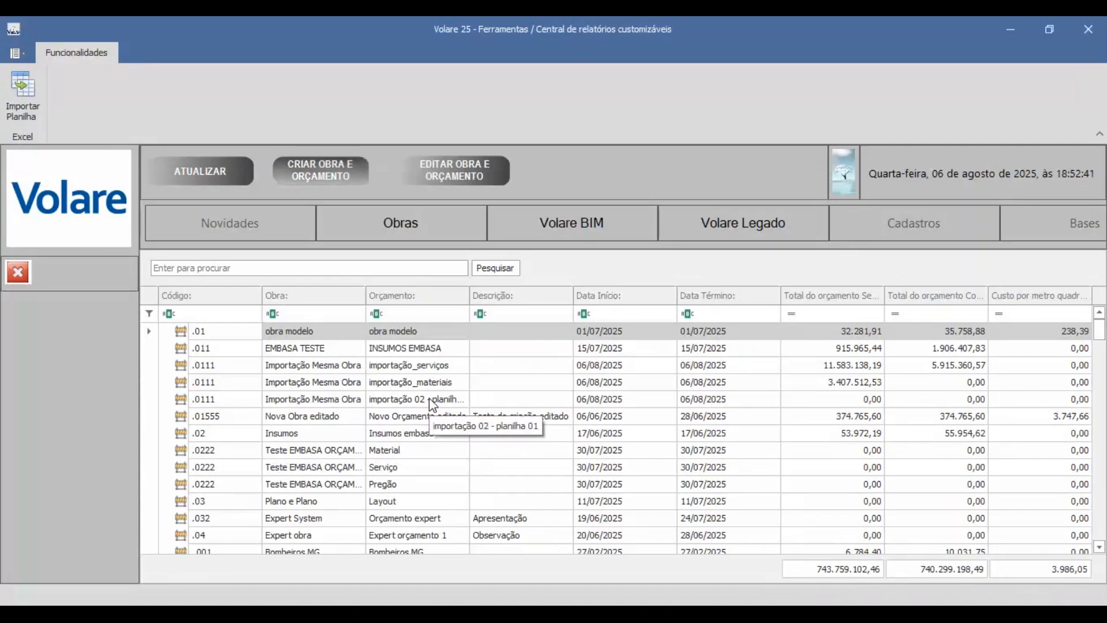
{"action": "left_click_drag", "start_coordinate": [467, 292], "coordinate": [555, 298]}
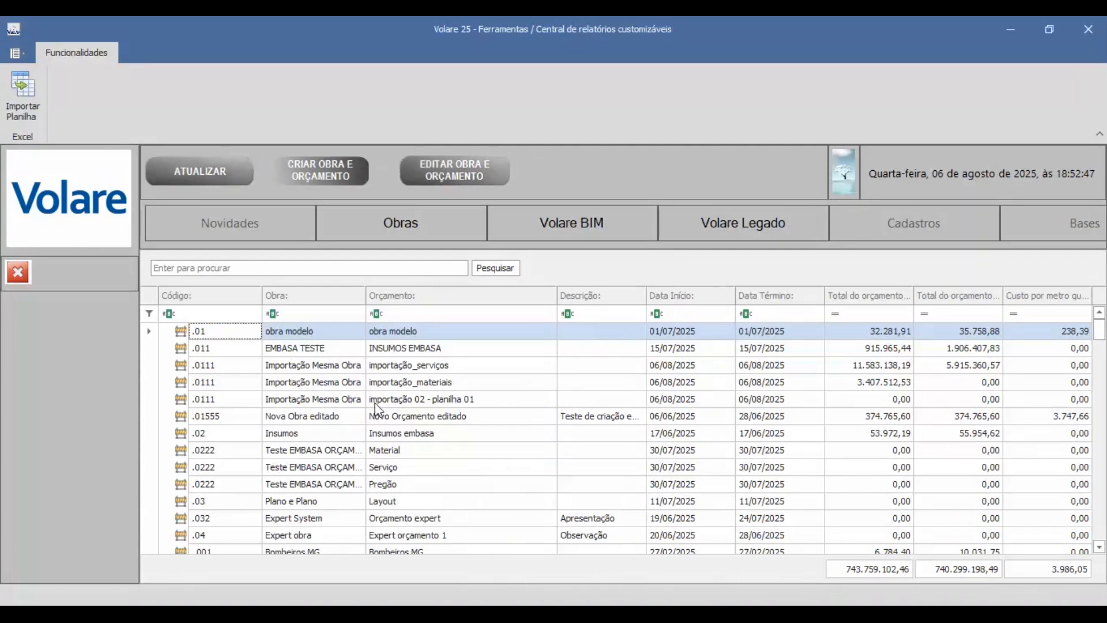
Open the importação 02 - planilha 01 budget of work .0111 and widen its Itemização column.
{"action": "left_click", "coordinate": [448, 400]}
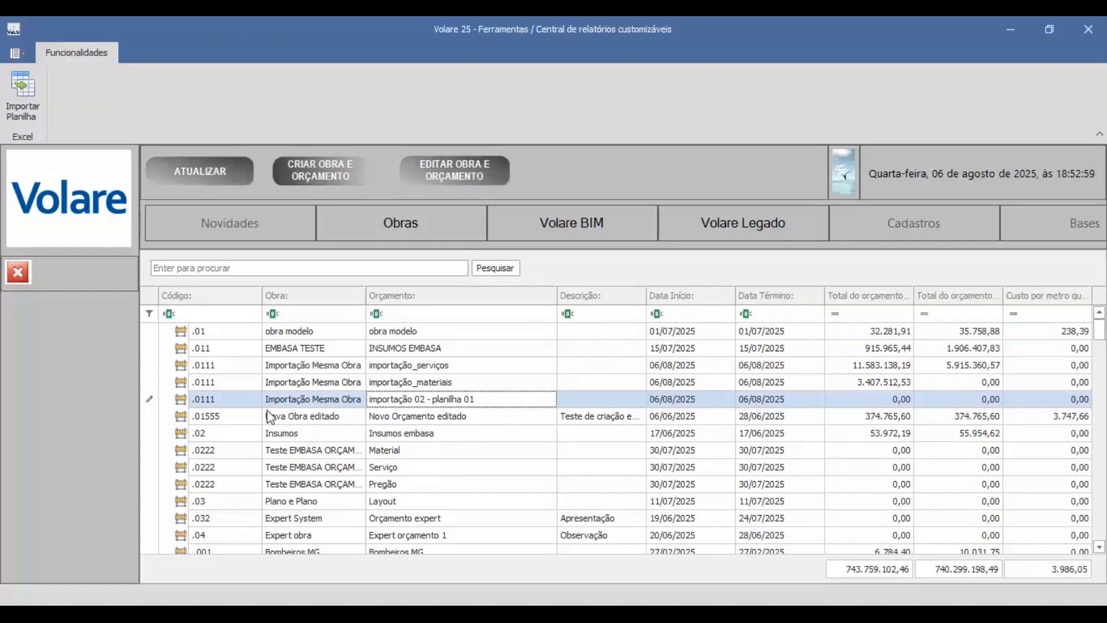
{"action": "double_click", "coordinate": [181, 400]}
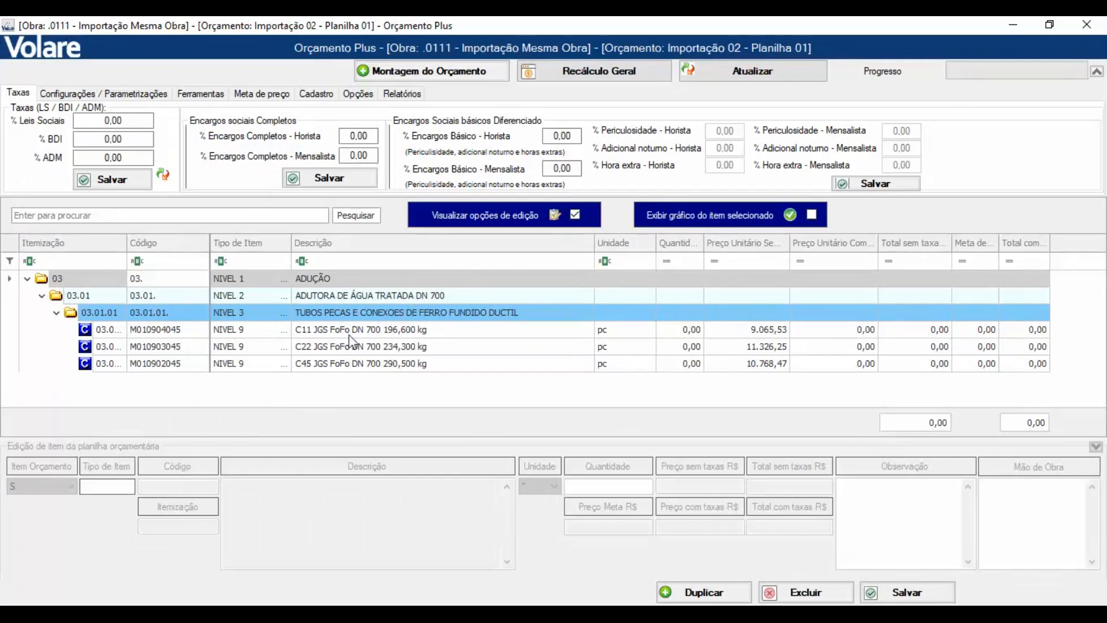
{"action": "left_click_drag", "start_coordinate": [128, 248], "coordinate": [186, 243]}
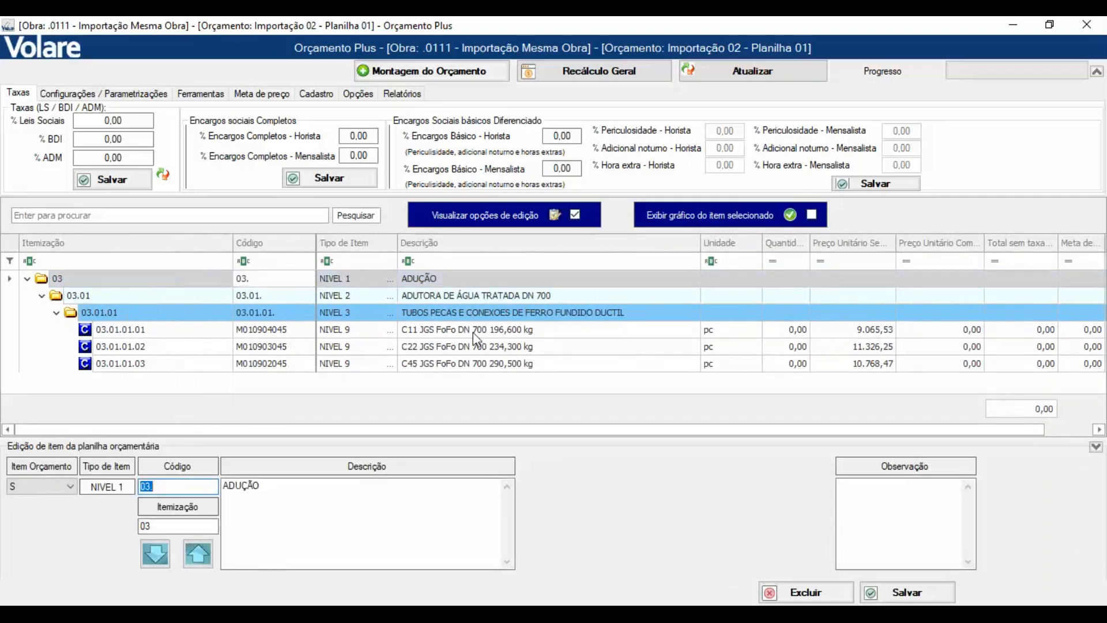
Review the budget items with the editing options hidden and the Itemização column narrowed, and close the budget.
{"action": "left_click", "coordinate": [575, 214]}
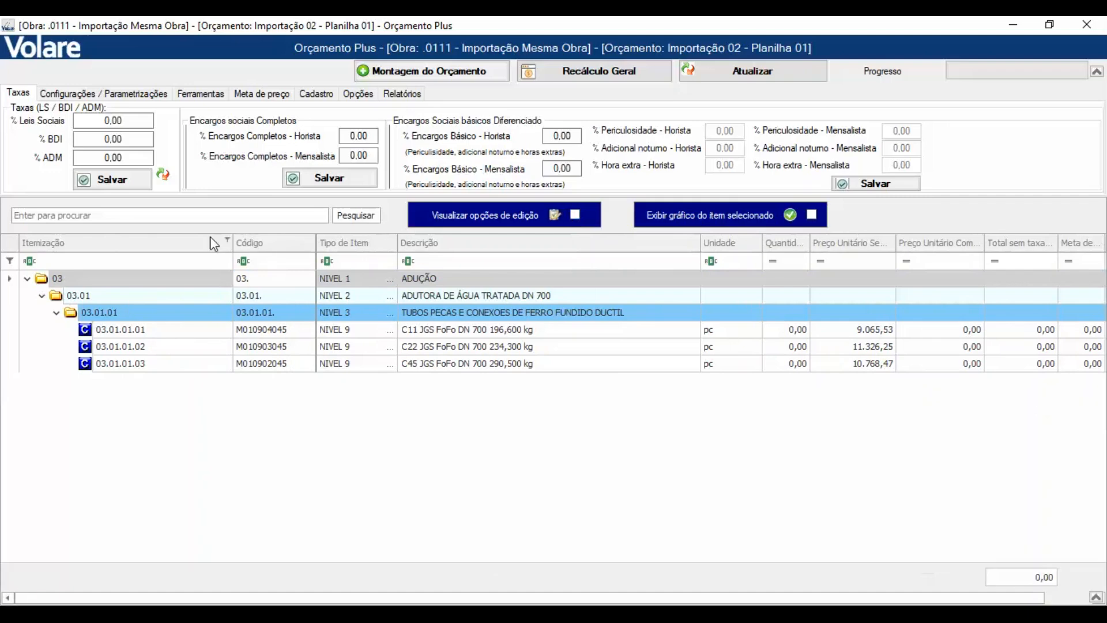
{"action": "left_click_drag", "start_coordinate": [231, 252], "coordinate": [175, 254]}
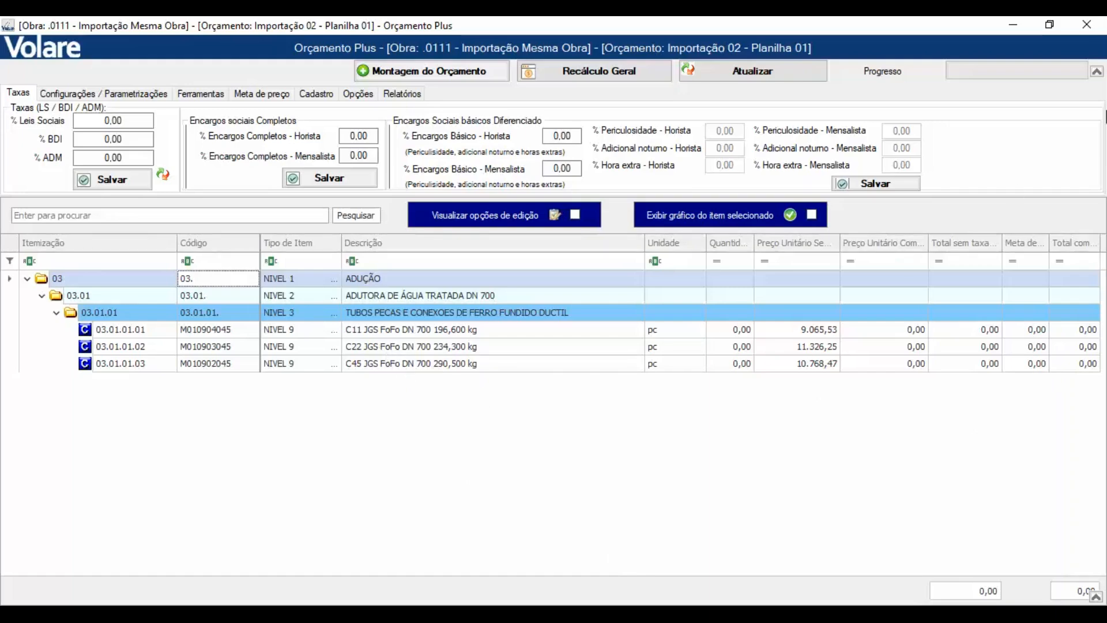
{"action": "left_click", "coordinate": [1096, 29]}
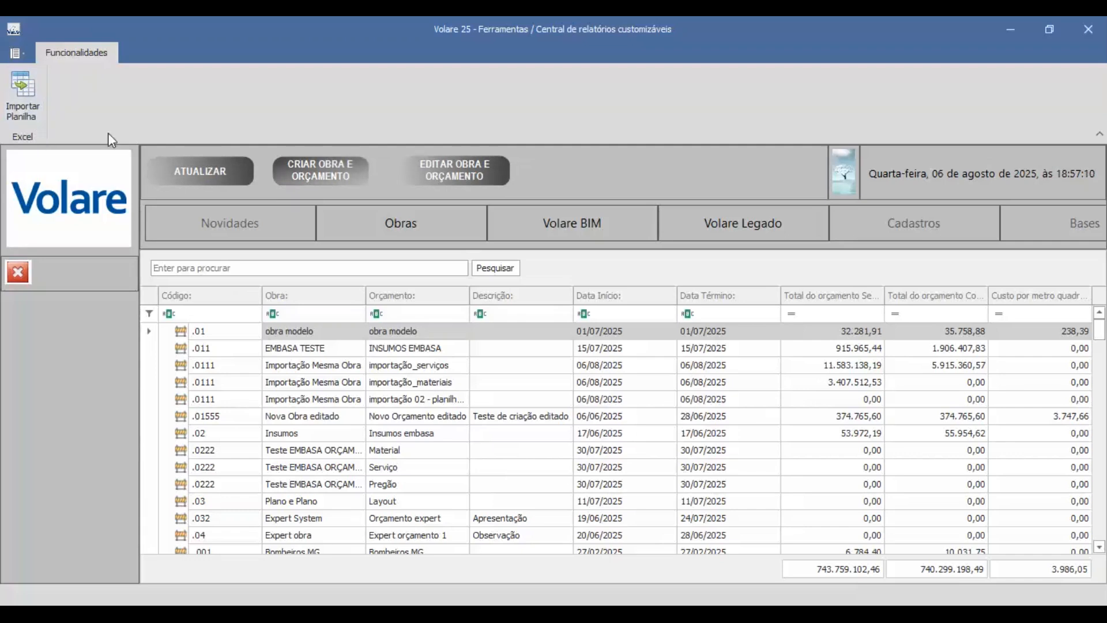
Start a new spreadsheet import, load the available bases and add EMBASA-Mai-2024 - [Customizada] as the prioritised base.
{"action": "left_click", "coordinate": [23, 96]}
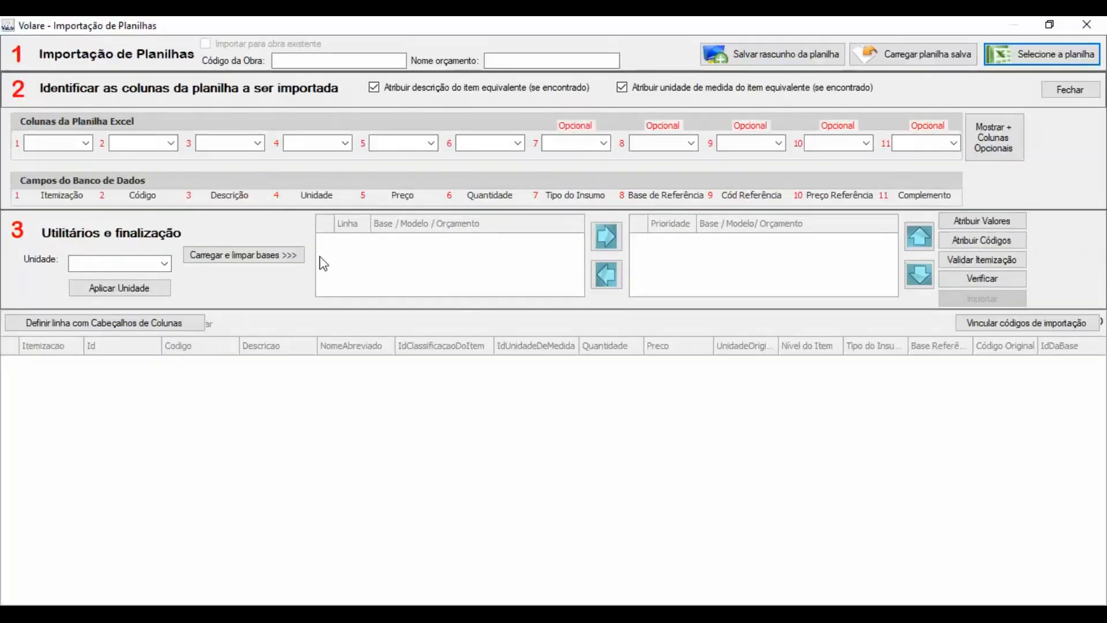
{"action": "left_click", "coordinate": [257, 254]}
{"action": "scroll", "coordinate": [441, 270], "scroll_direction": "down", "scroll_amount": 2}
{"action": "scroll", "coordinate": [440, 265], "scroll_direction": "down", "scroll_amount": 4}
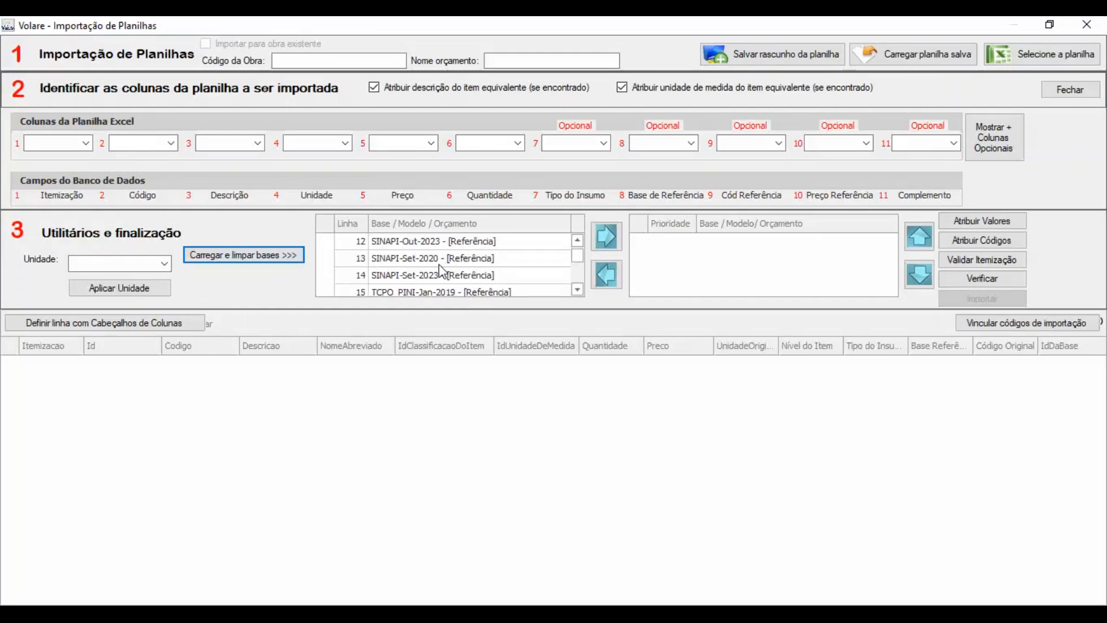
{"action": "scroll", "coordinate": [440, 266], "scroll_direction": "down", "scroll_amount": 1}
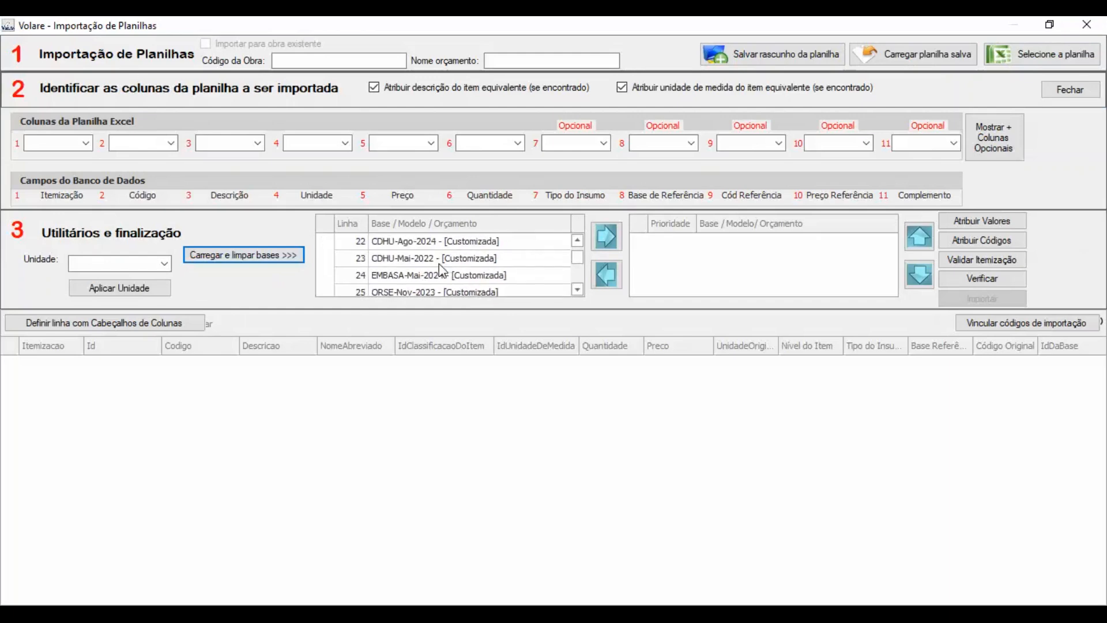
{"action": "left_click", "coordinate": [441, 276]}
{"action": "left_click", "coordinate": [604, 238]}
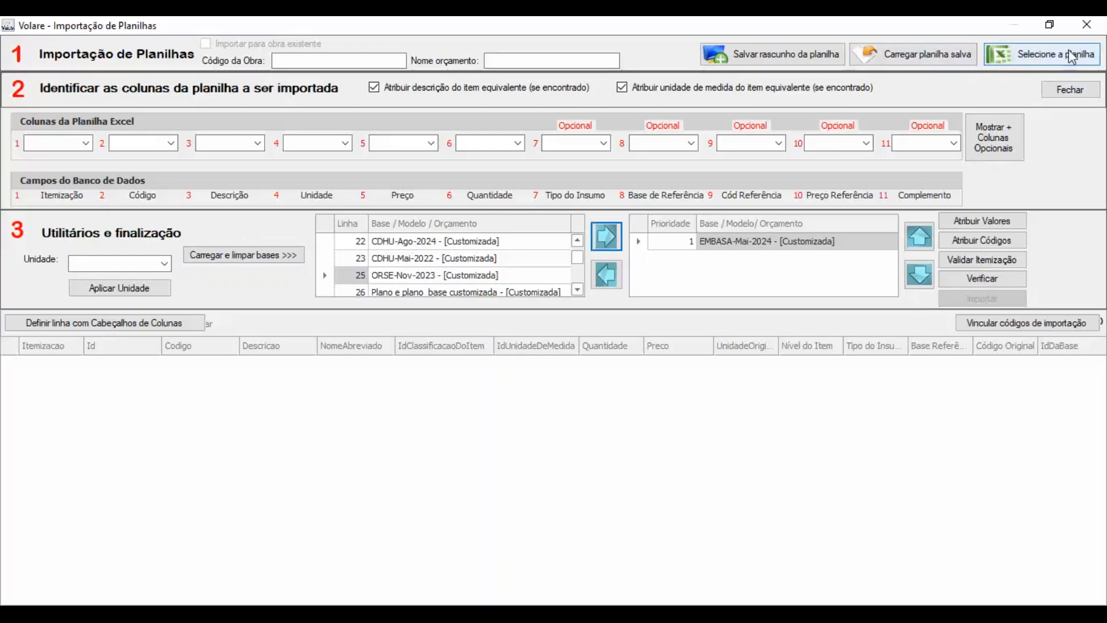
Load the spreadsheet Importação 02 - planilha 02.xlsx and review the codes of items 03.01.01.01 to 03.01.01.05.
{"action": "left_click", "coordinate": [1041, 57]}
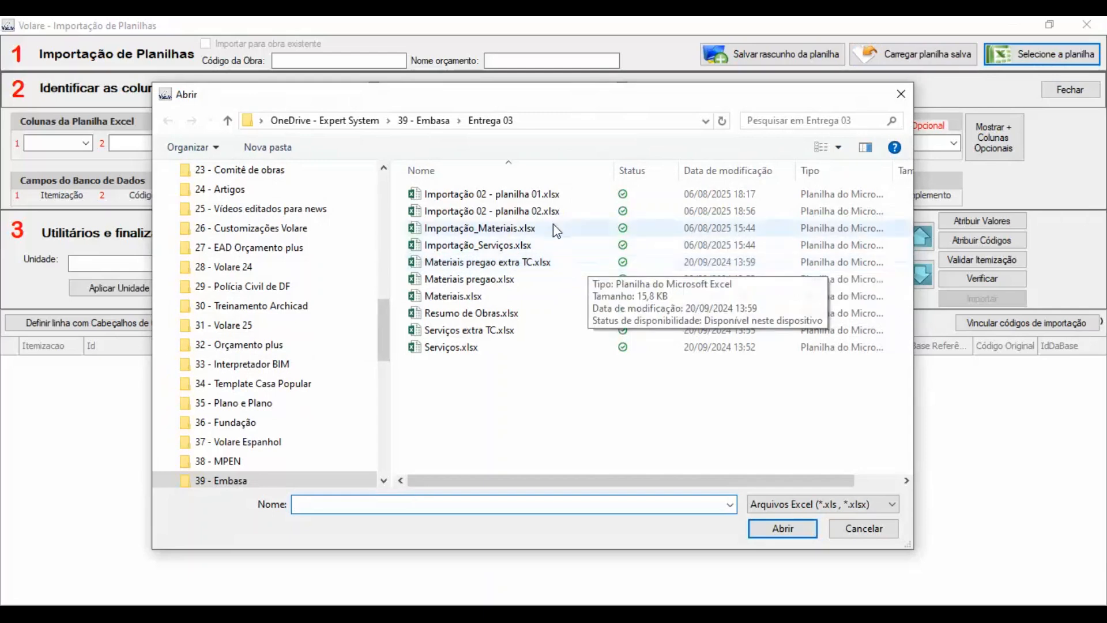
{"action": "left_click", "coordinate": [522, 215]}
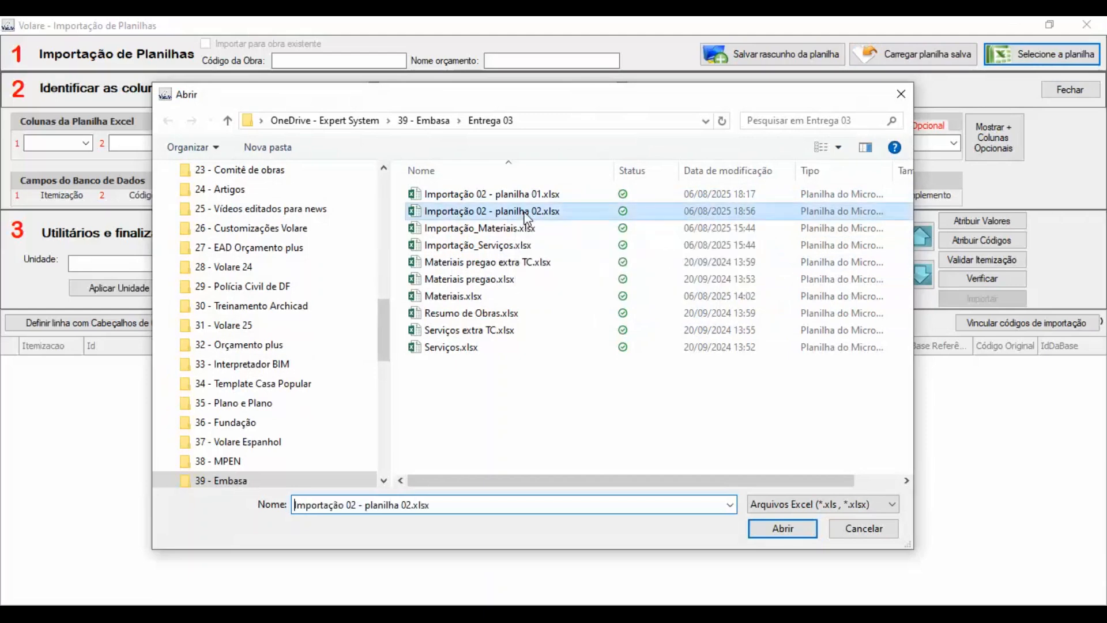
{"action": "left_click", "coordinate": [772, 535]}
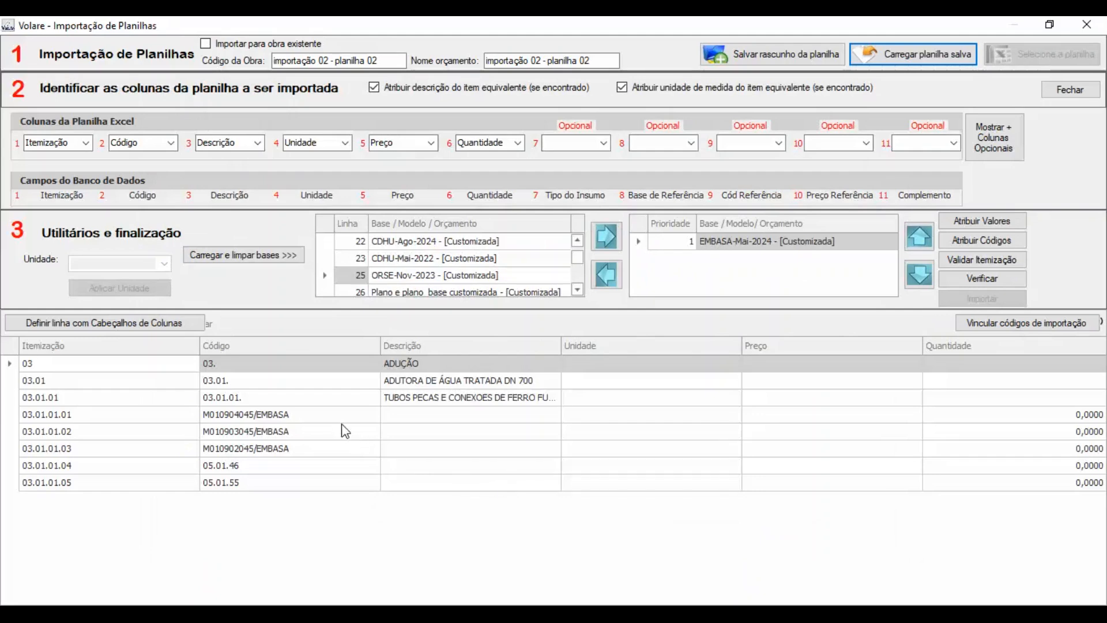
{"action": "left_click", "coordinate": [305, 420]}
{"action": "left_click", "coordinate": [312, 430]}
{"action": "left_click", "coordinate": [313, 449]}
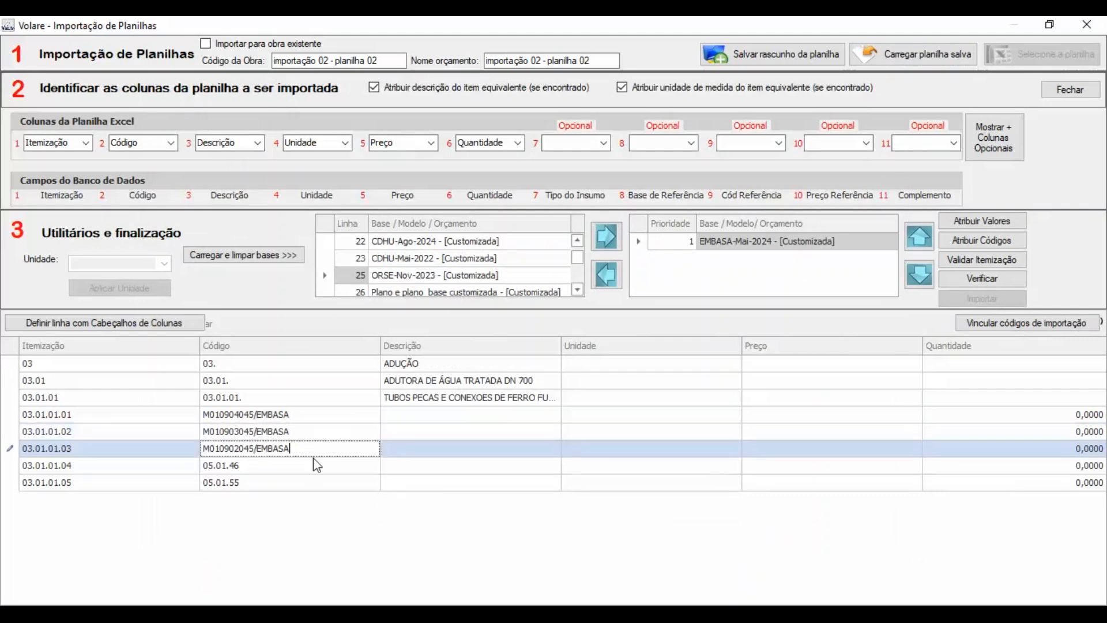
{"action": "left_click", "coordinate": [294, 471]}
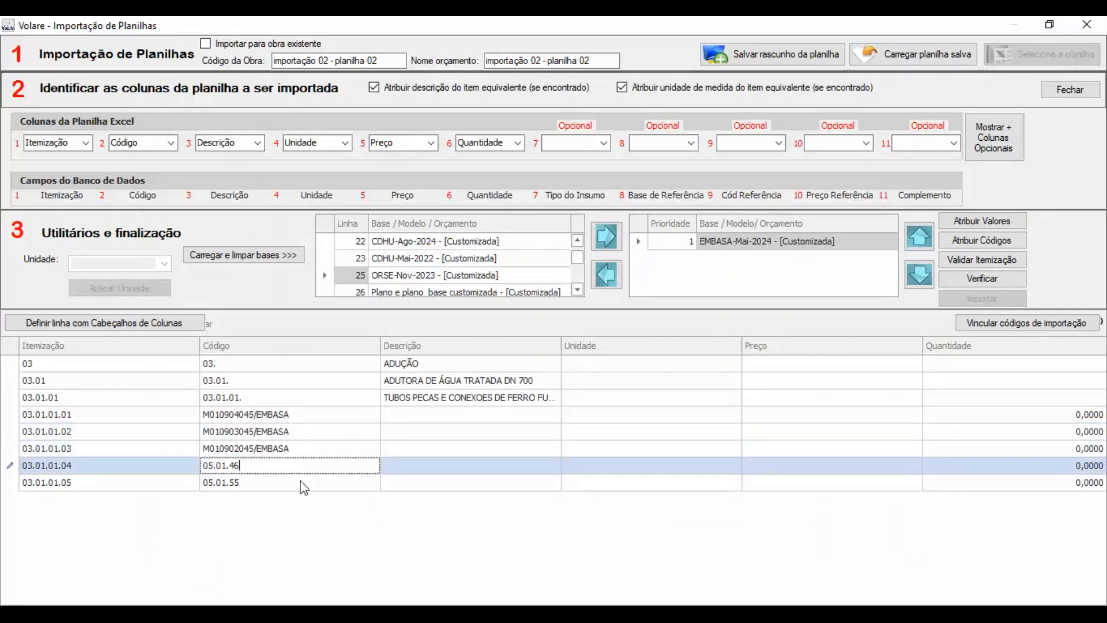
{"action": "left_click", "coordinate": [305, 482]}
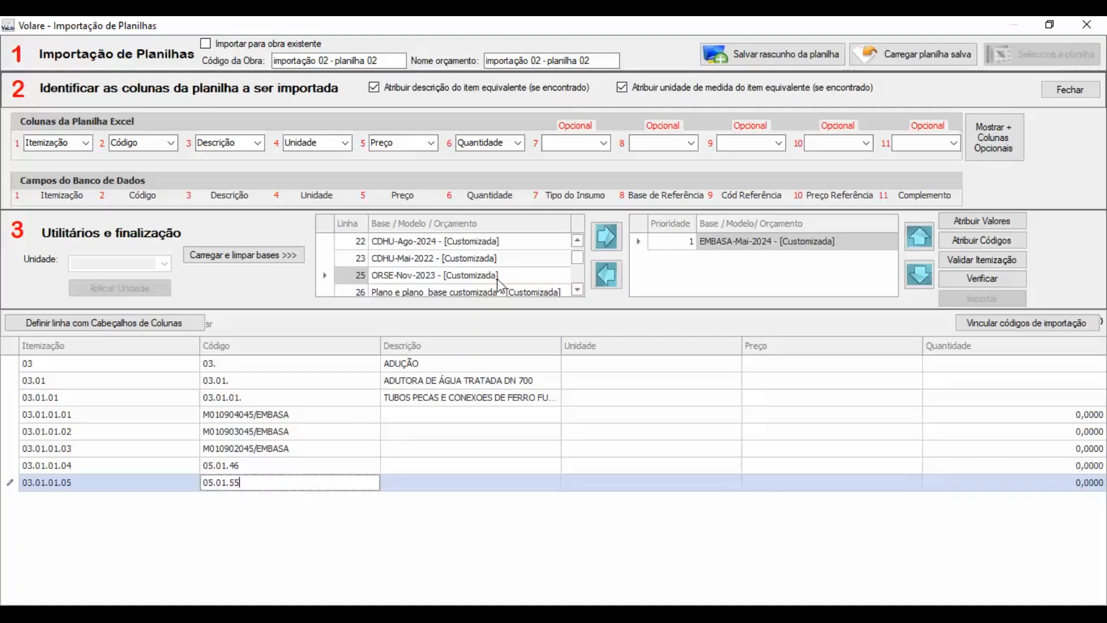
Assign values to the items by code from the prioritised base, and resize the Descrição, Código and Preço columns.
{"action": "left_click", "coordinate": [1006, 221]}
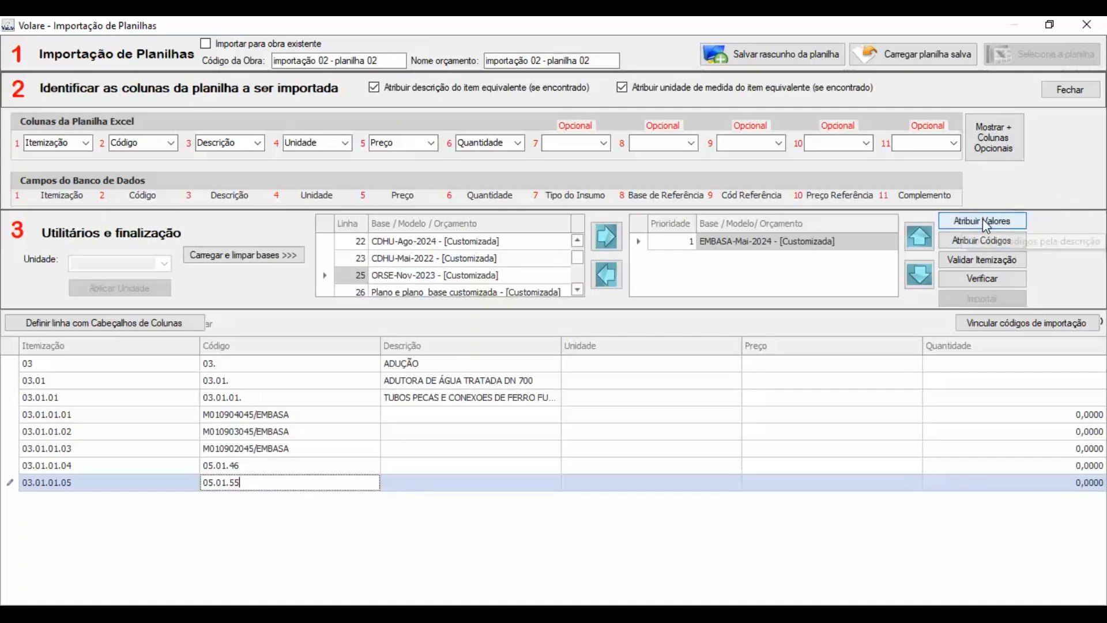
{"action": "left_click", "coordinate": [631, 390]}
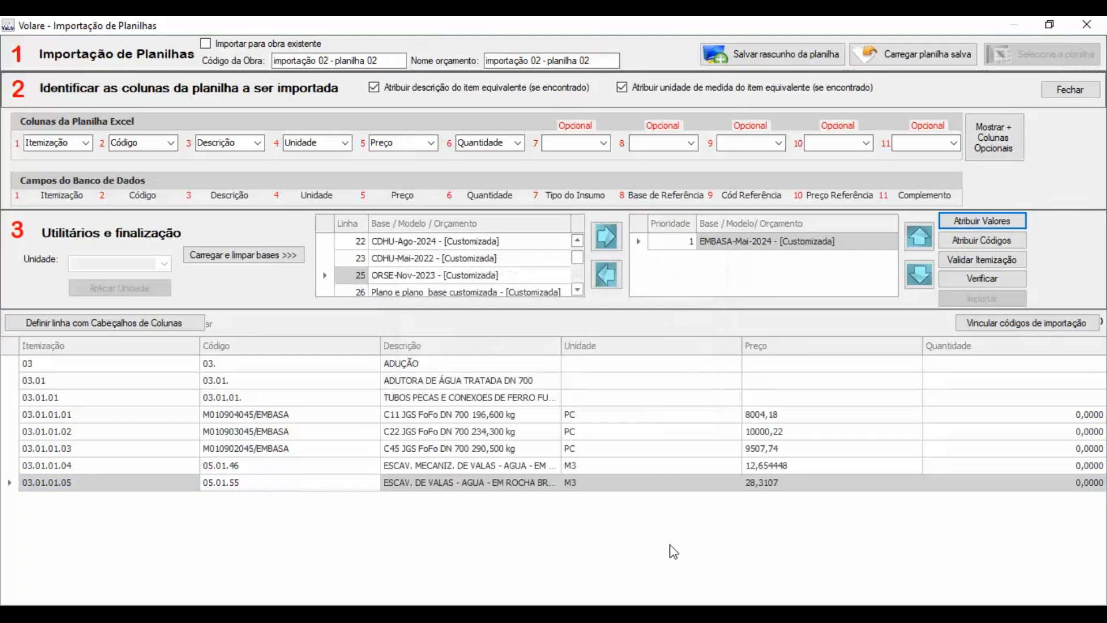
{"action": "left_click_drag", "start_coordinate": [561, 349], "coordinate": [607, 348]}
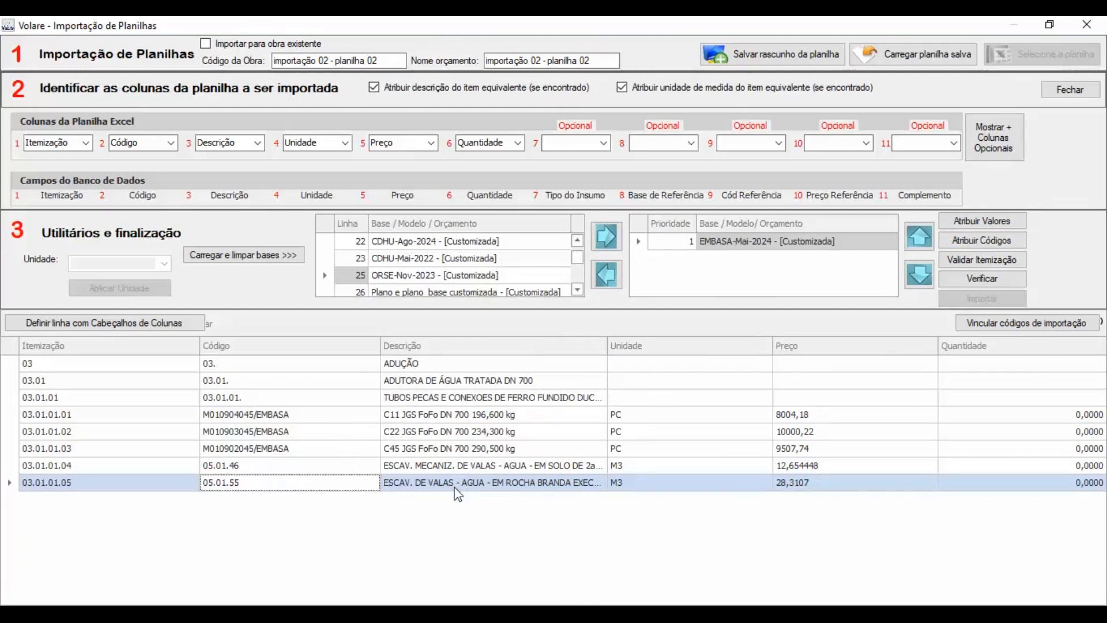
{"action": "left_click_drag", "start_coordinate": [378, 346], "coordinate": [310, 346]}
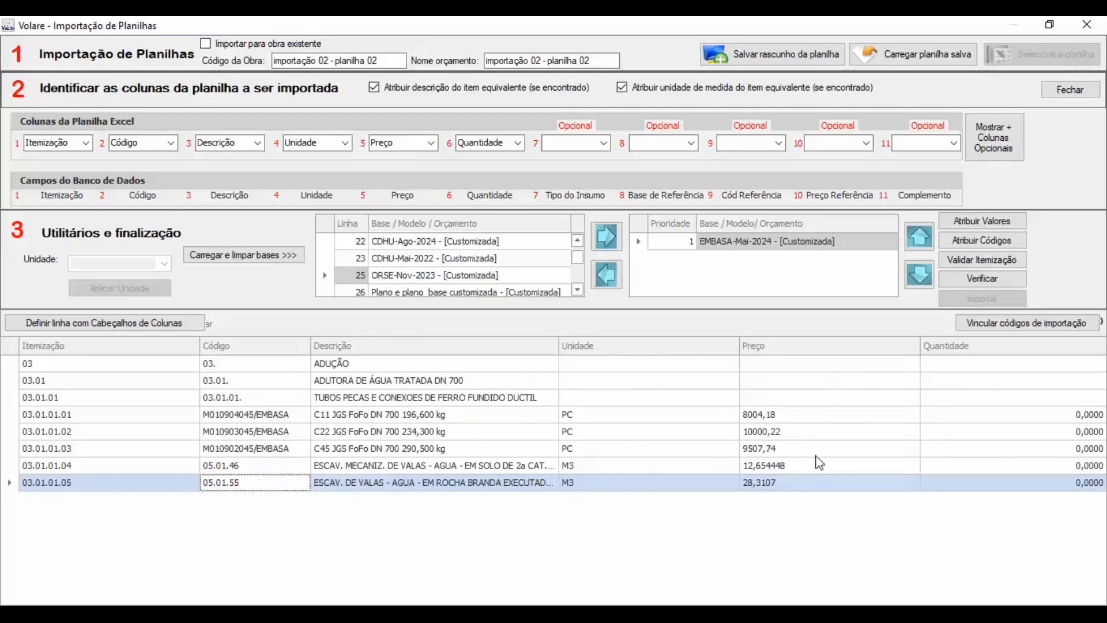
{"action": "left_click_drag", "start_coordinate": [921, 345], "coordinate": [872, 345]}
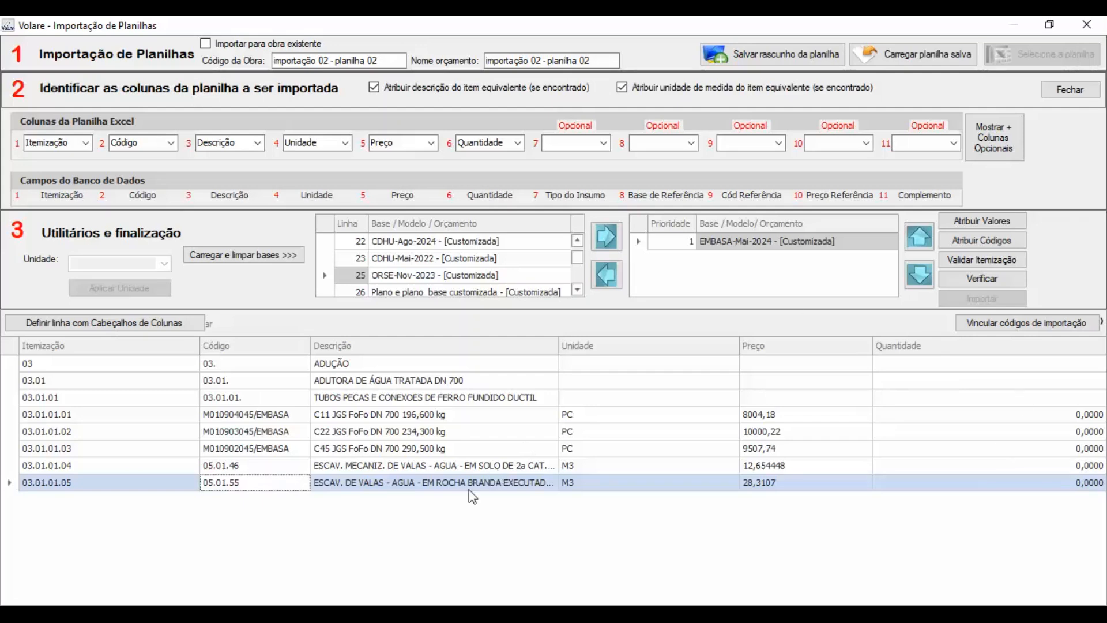
Set the import to go into the existing work .0111 - Importação Mesma Obra.
{"action": "left_click", "coordinate": [205, 44]}
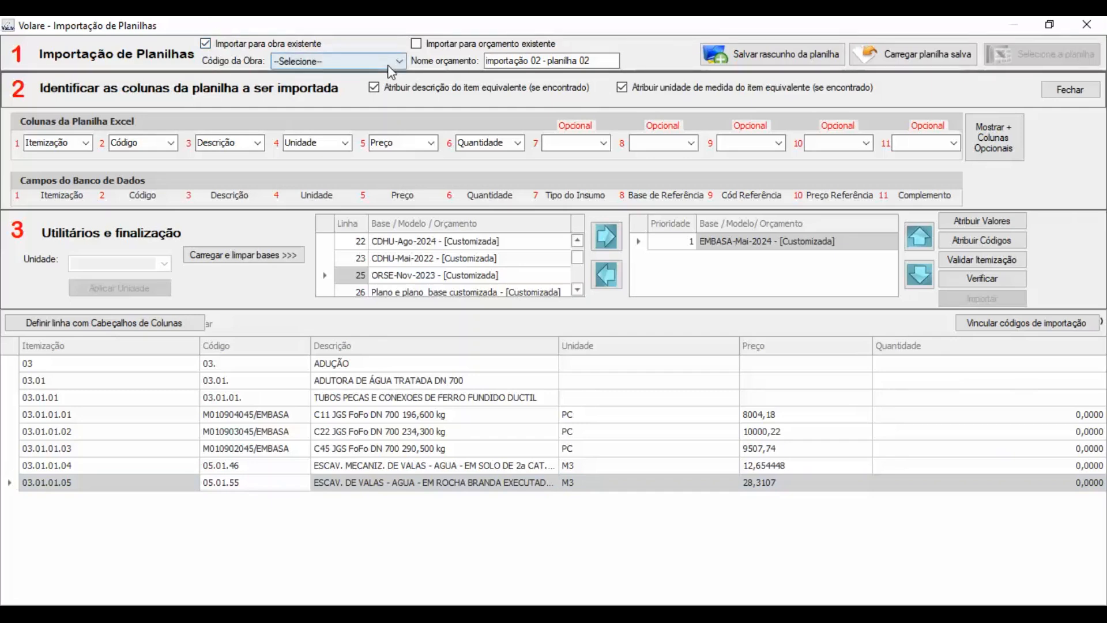
{"action": "left_click", "coordinate": [337, 61]}
{"action": "scroll", "coordinate": [340, 231], "scroll_direction": "down", "scroll_amount": 5}
{"action": "scroll", "coordinate": [342, 164], "scroll_direction": "up", "scroll_amount": 9}
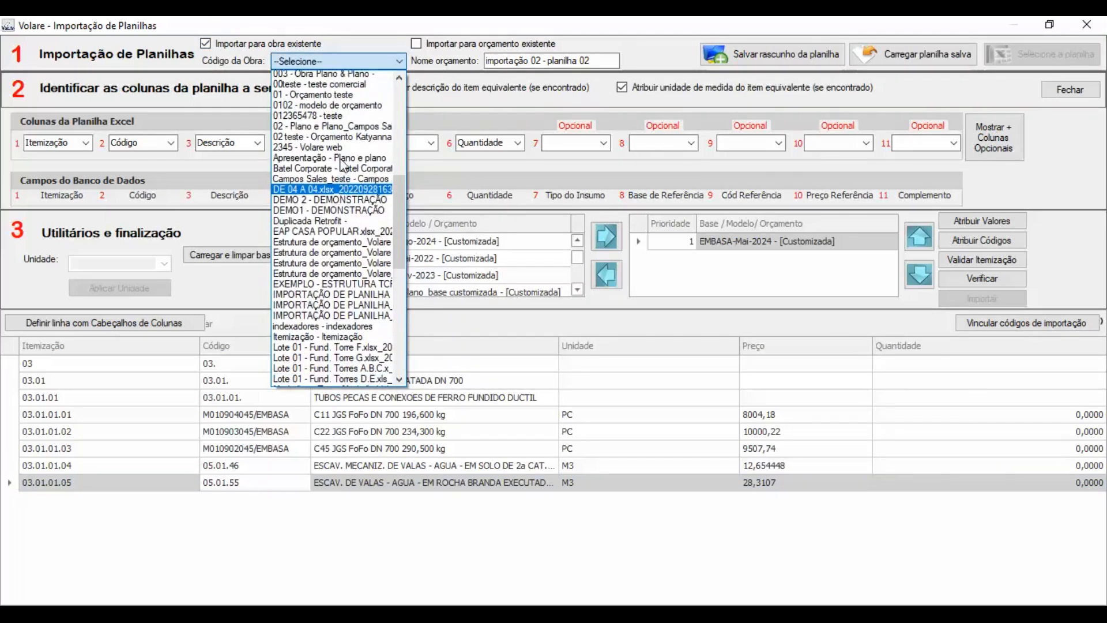
{"action": "scroll", "coordinate": [343, 168], "scroll_direction": "up", "scroll_amount": 5}
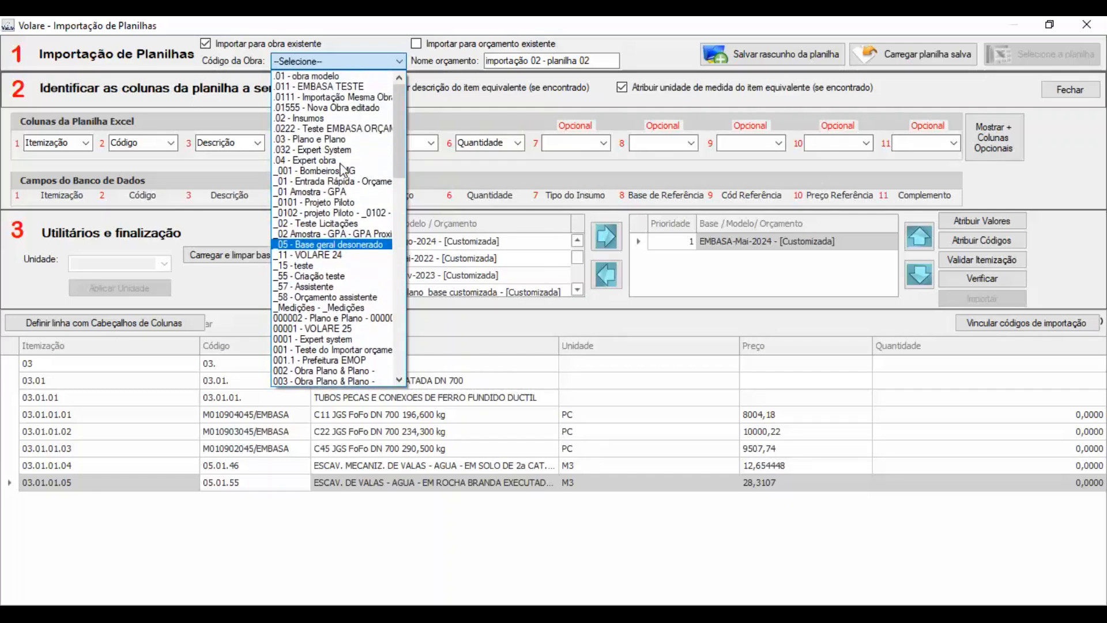
{"action": "left_click", "coordinate": [340, 97]}
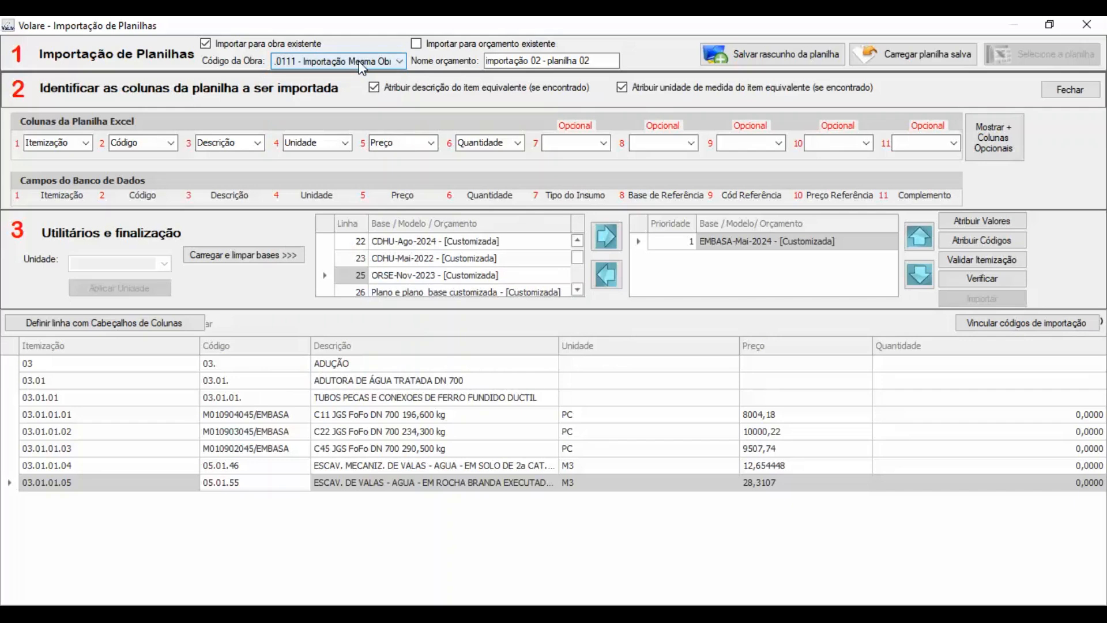
Target the existing budget importação 02 - planilha 01 and review the C11, C22 and C45 pipe items.
{"action": "left_click", "coordinate": [426, 46]}
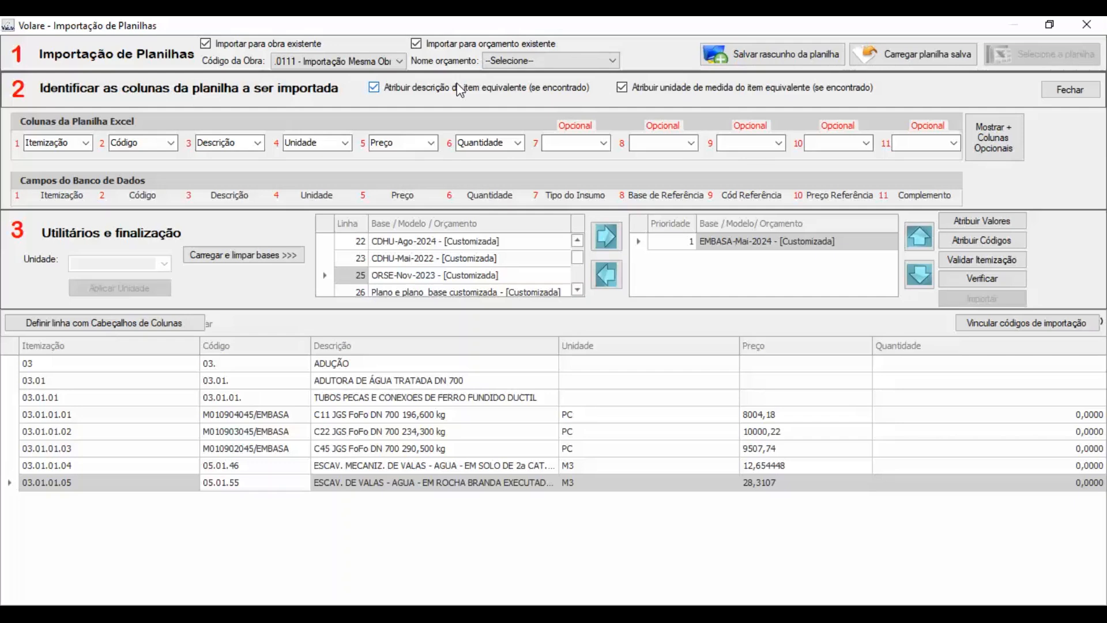
{"action": "left_click", "coordinate": [601, 62]}
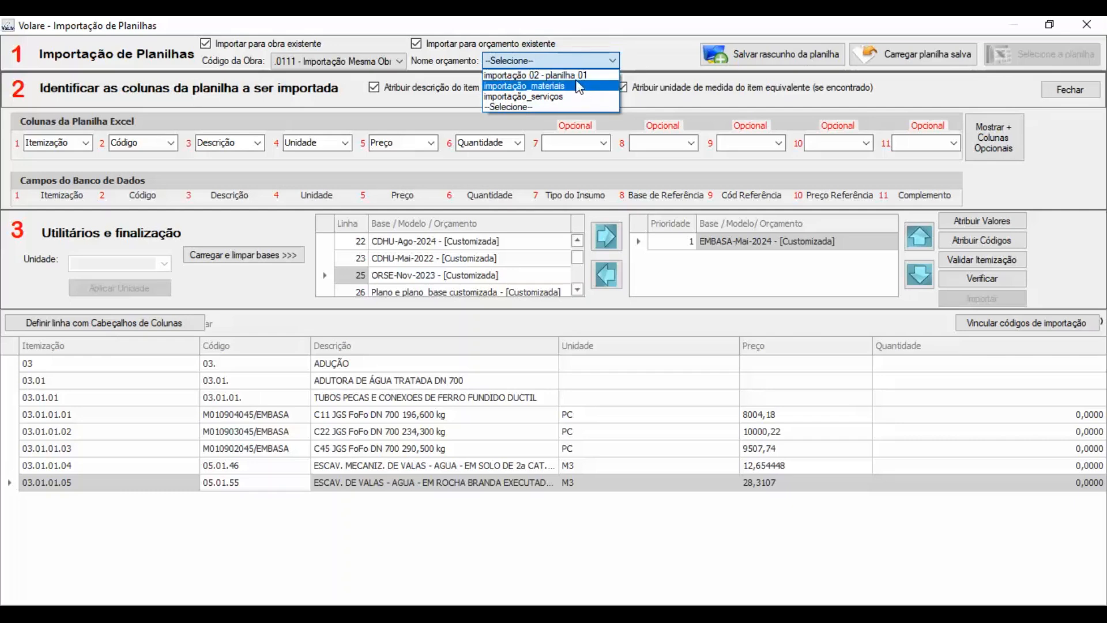
{"action": "left_click", "coordinate": [508, 75]}
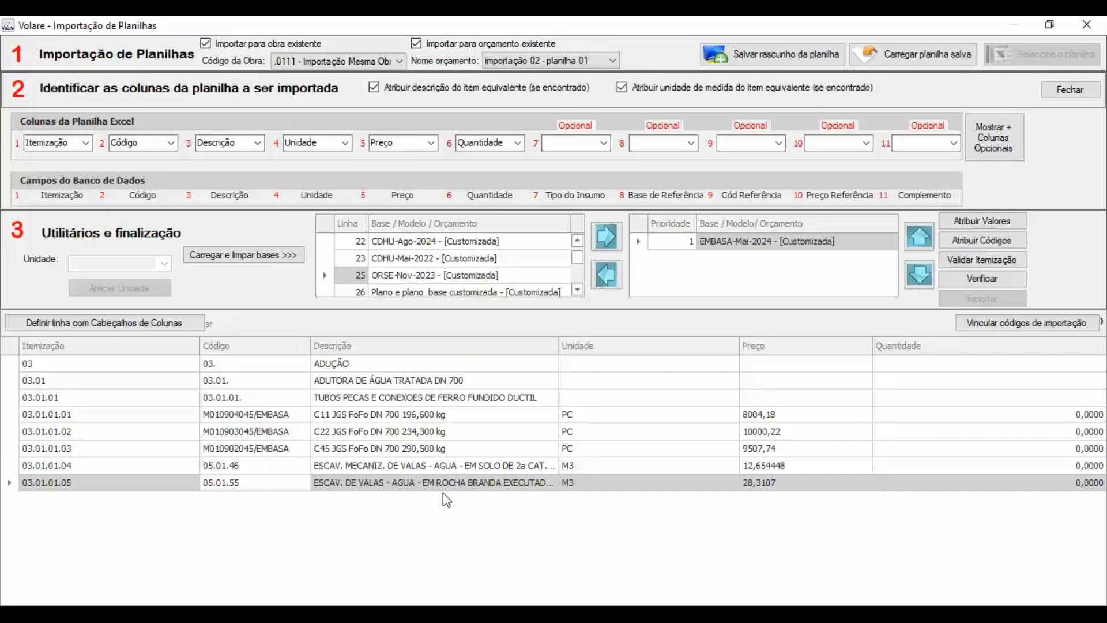
{"action": "left_click", "coordinate": [330, 416]}
{"action": "left_click", "coordinate": [345, 432]}
{"action": "left_click", "coordinate": [357, 448]}
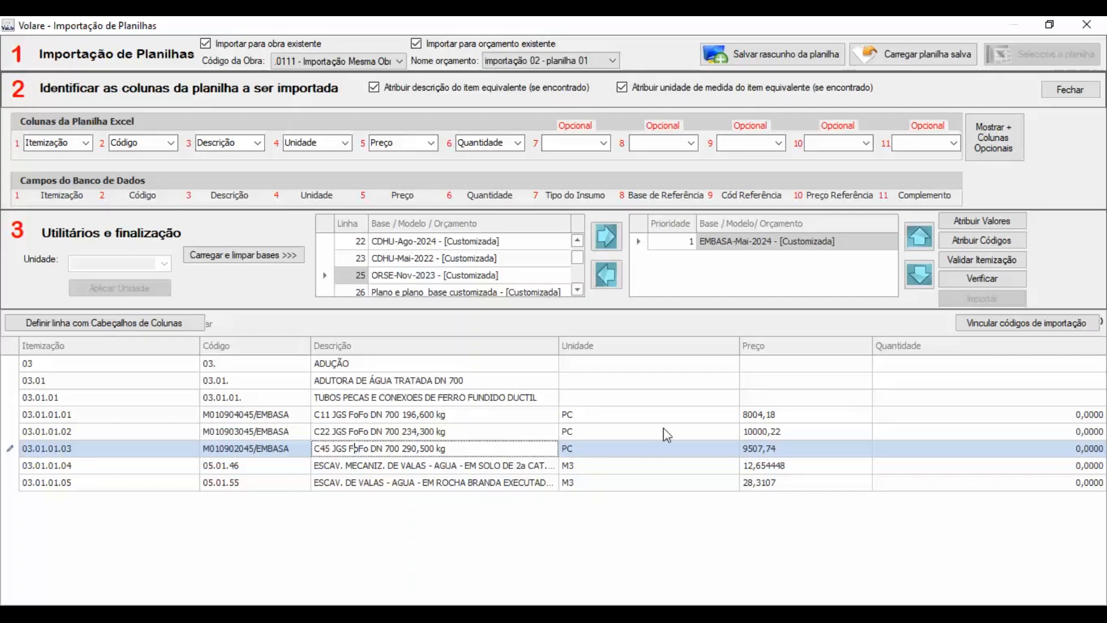
Verify the importação 02 - planilha 02 spreadsheet for pending issues and import it into the selected existing budget.
{"action": "left_click", "coordinate": [995, 281]}
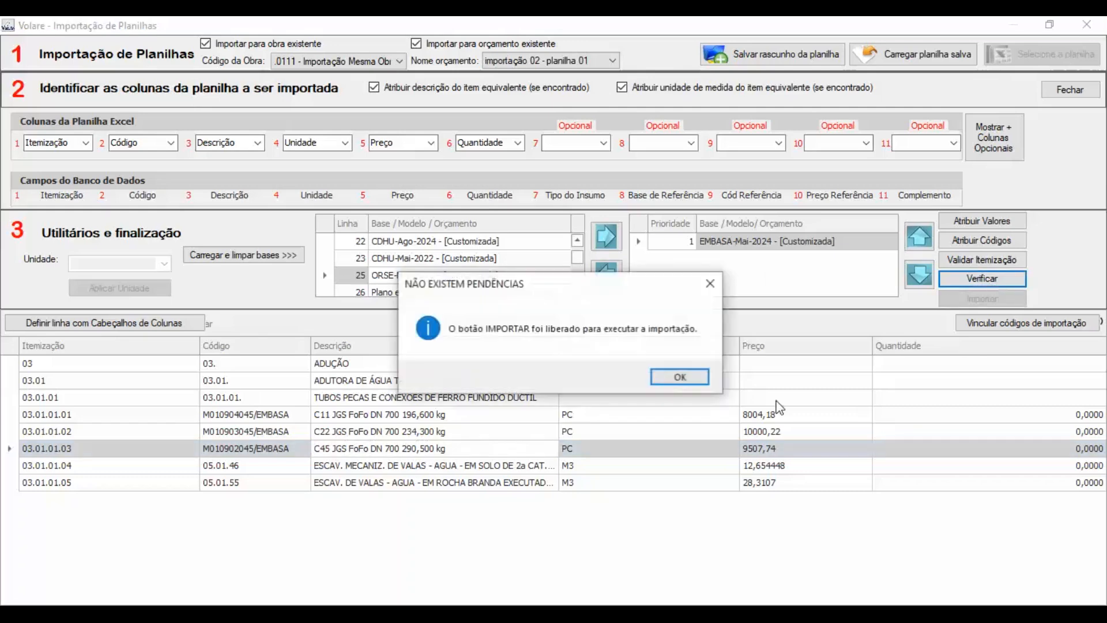
{"action": "left_click", "coordinate": [673, 375]}
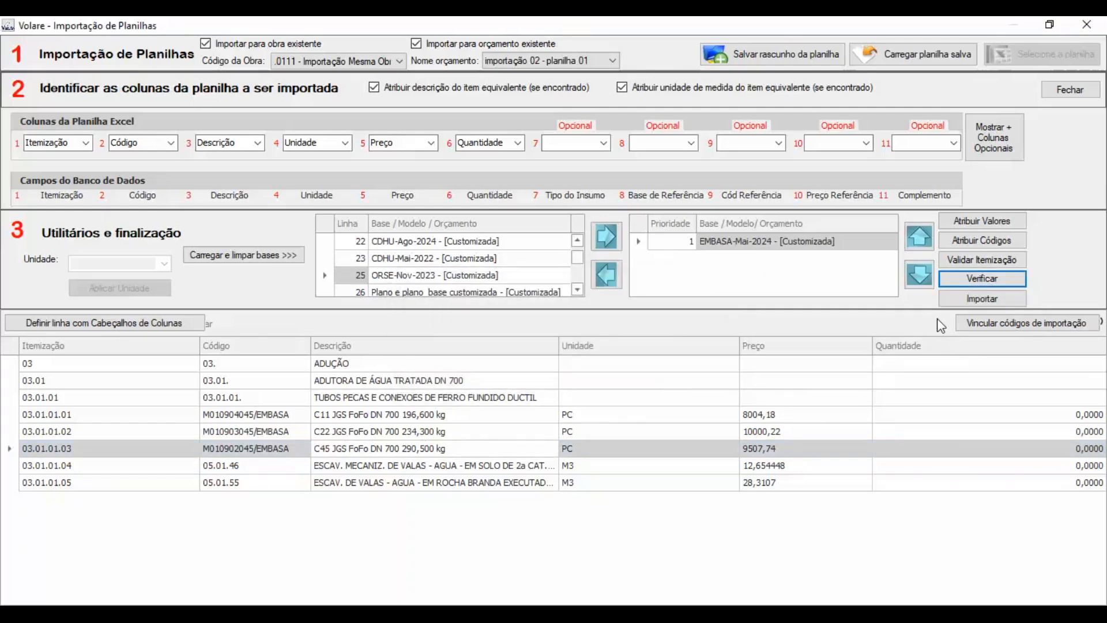
{"action": "left_click", "coordinate": [984, 298]}
{"action": "left_click", "coordinate": [668, 383]}
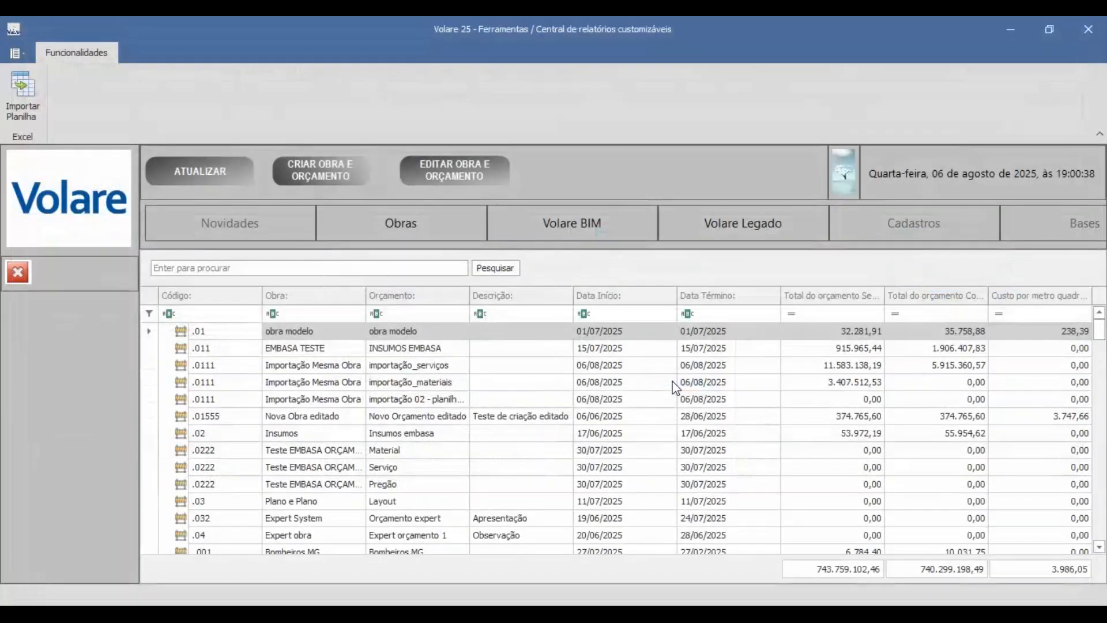
Refresh the works list and open the importação 02 - planilha 01 budget of work .0111 with the editing options hidden.
{"action": "left_click", "coordinate": [182, 169]}
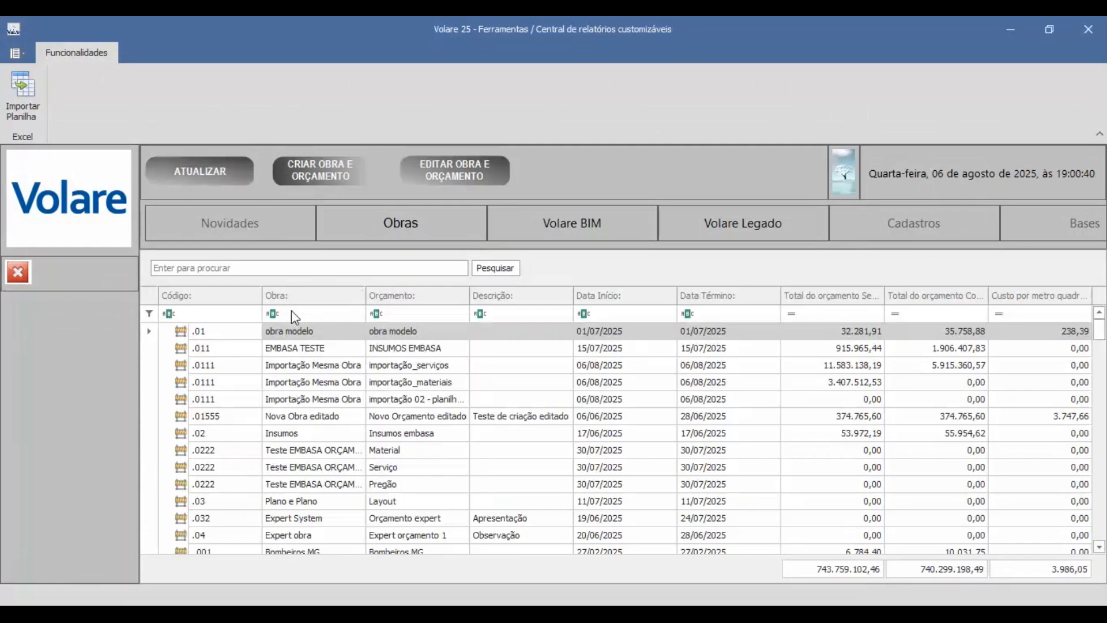
{"action": "left_click_drag", "start_coordinate": [470, 296], "coordinate": [542, 297]}
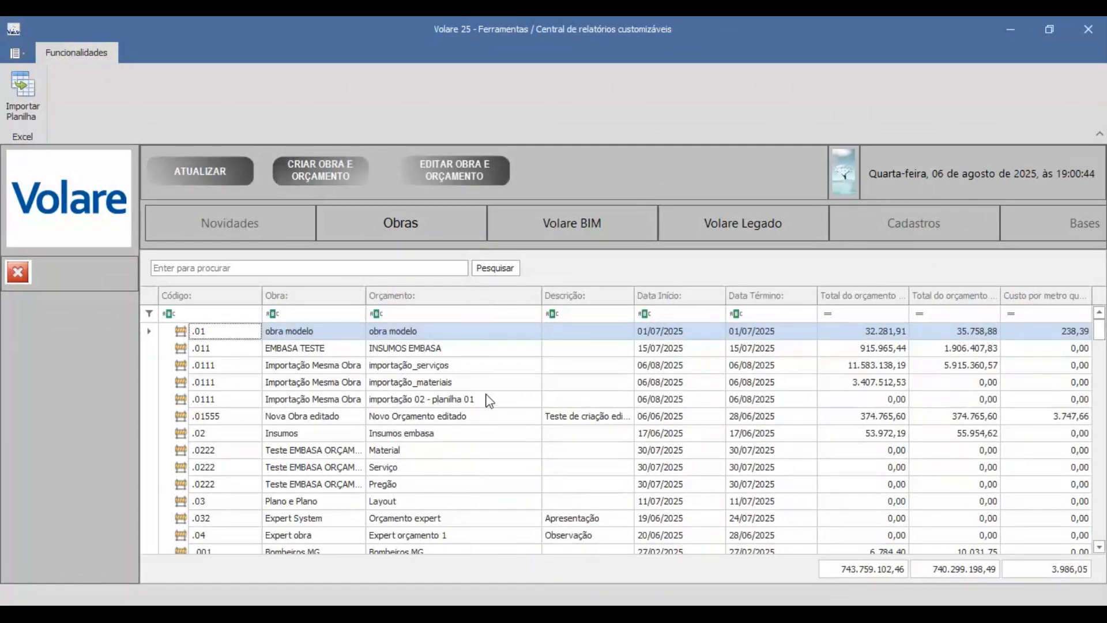
{"action": "left_click", "coordinate": [180, 397]}
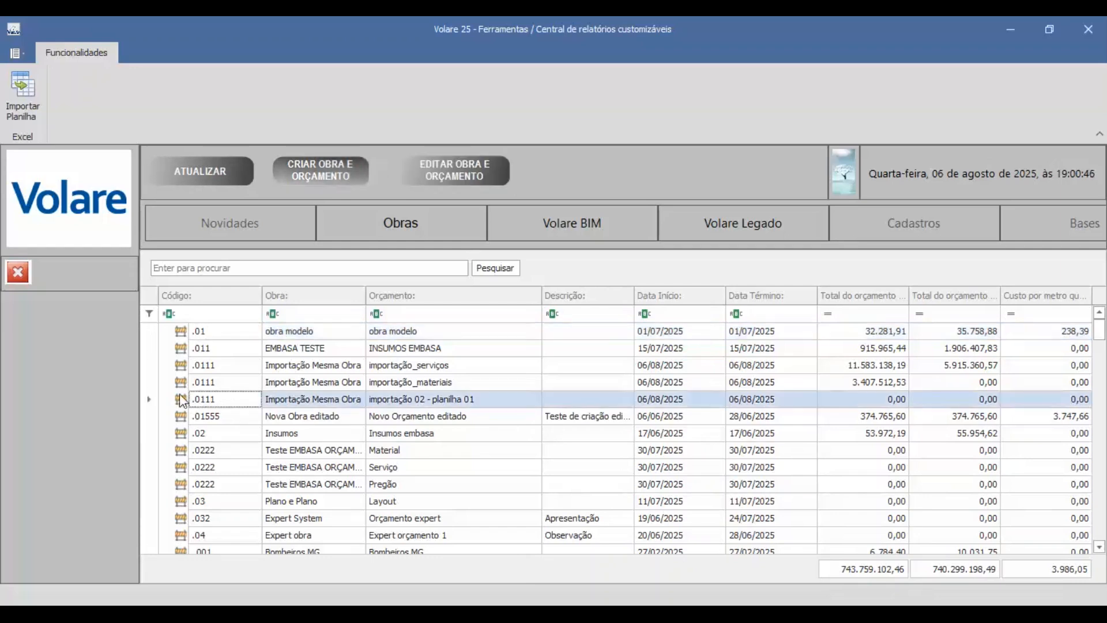
{"action": "double_click", "coordinate": [180, 397]}
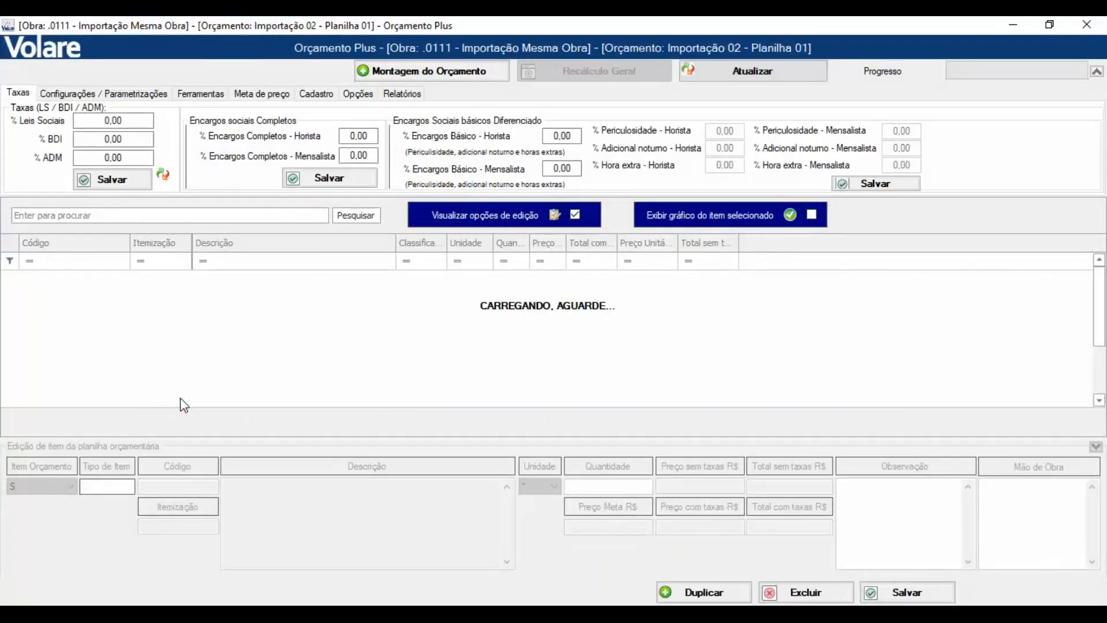
{"action": "left_click", "coordinate": [575, 216]}
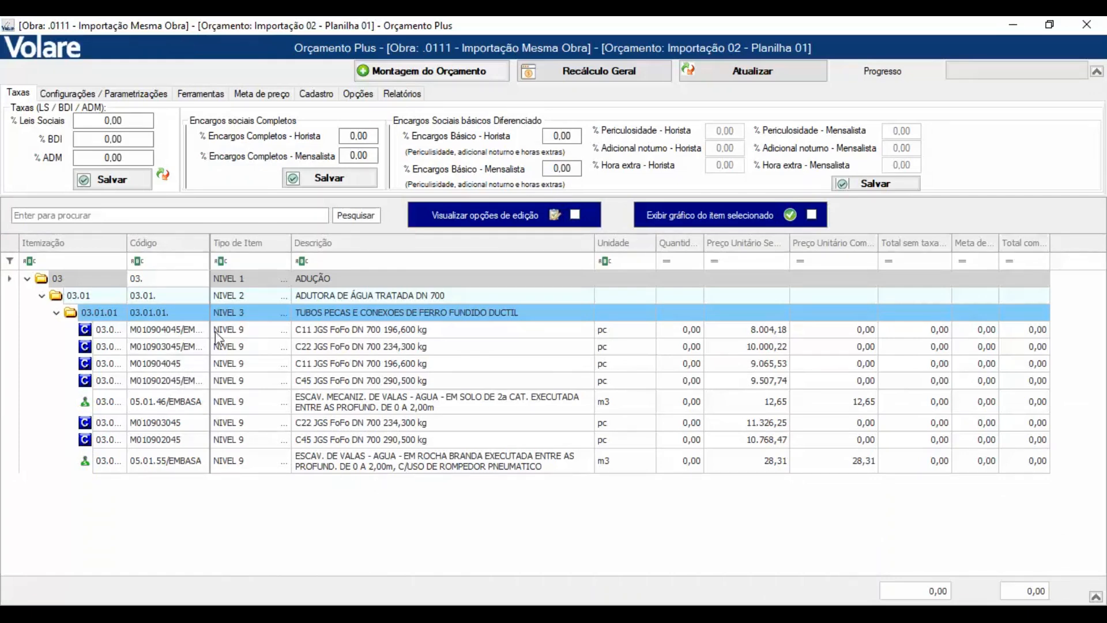
Review the C45 pipe and the two trench excavation items in the combined budget, and close it.
{"action": "left_click", "coordinate": [348, 381]}
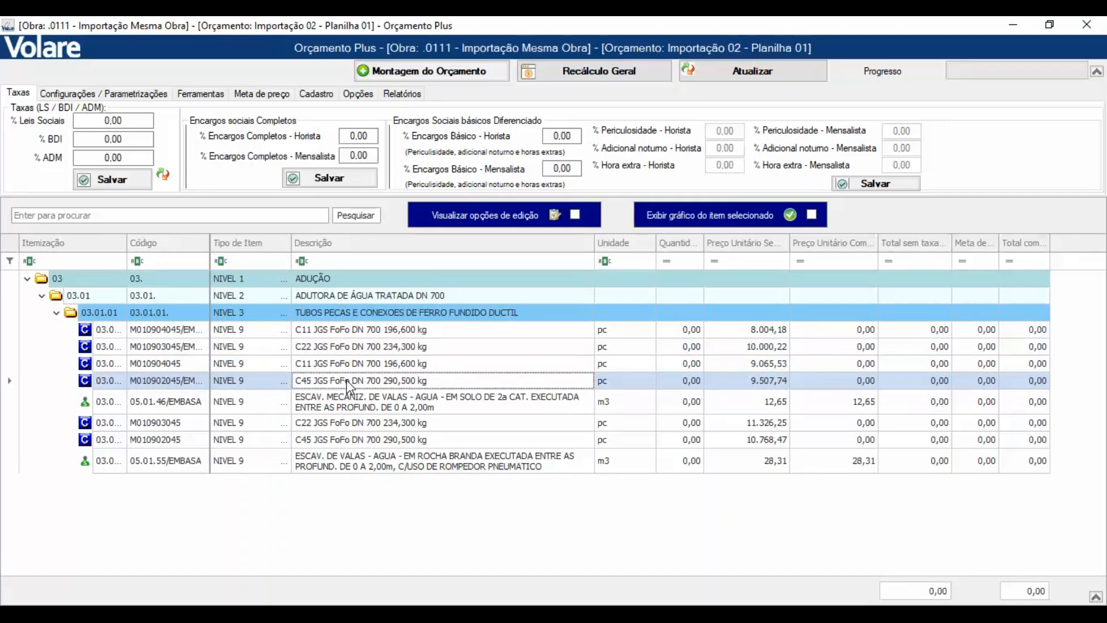
{"action": "left_click", "coordinate": [337, 403]}
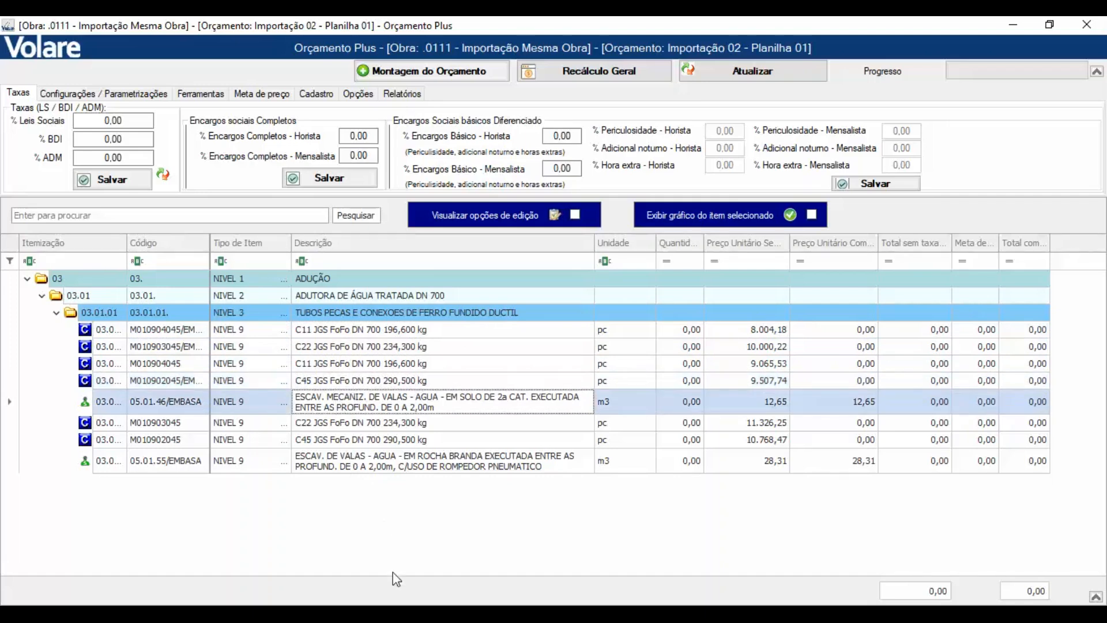
{"action": "left_click", "coordinate": [381, 466]}
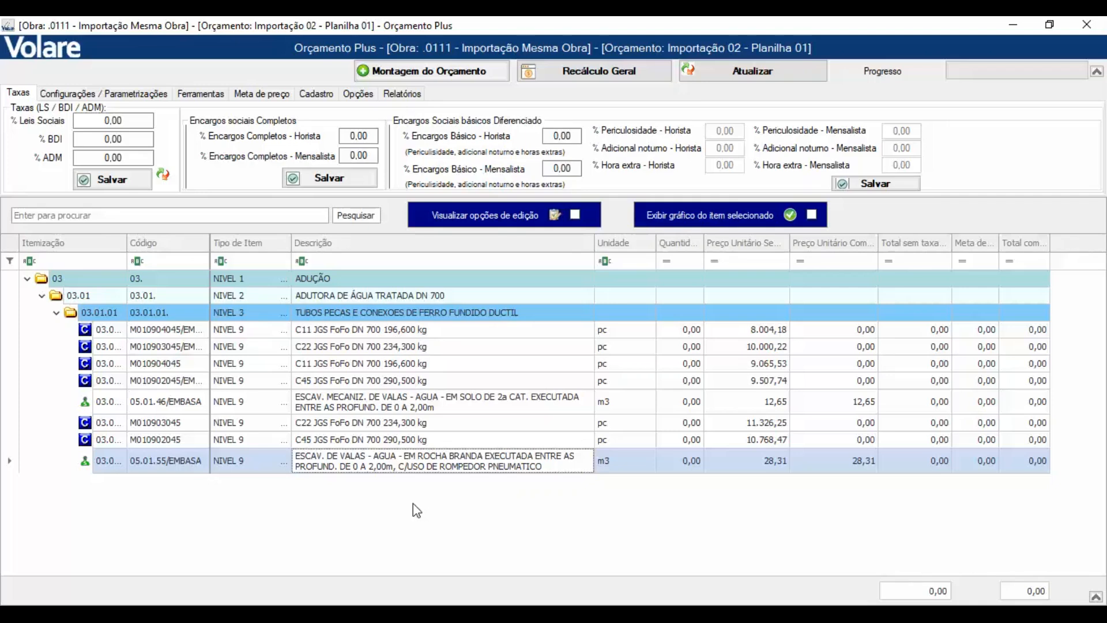
{"action": "left_click", "coordinate": [1088, 27]}
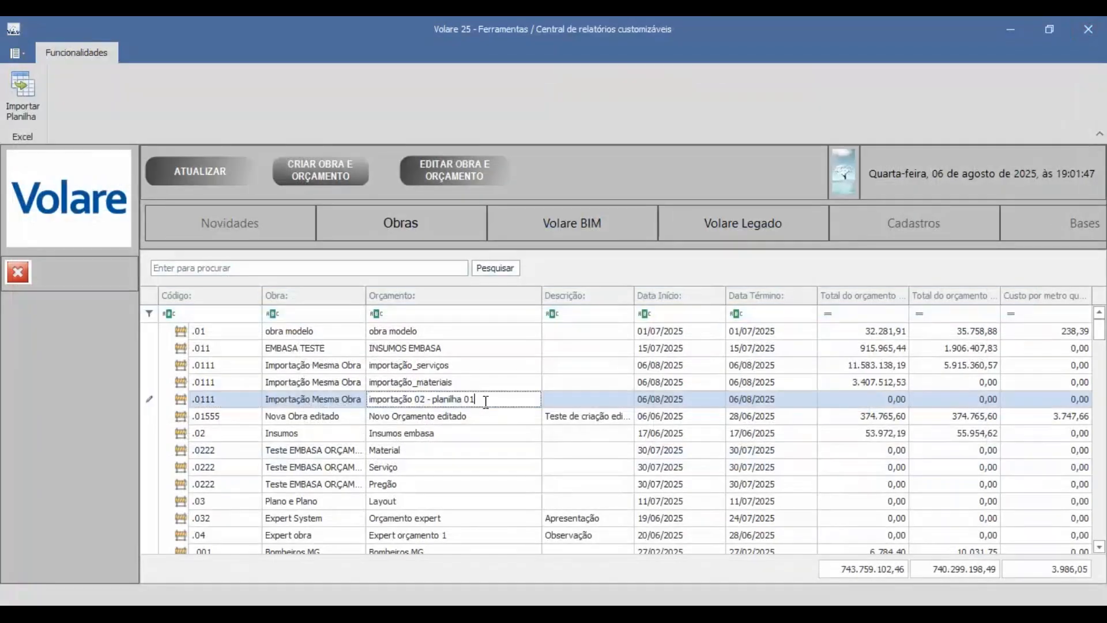